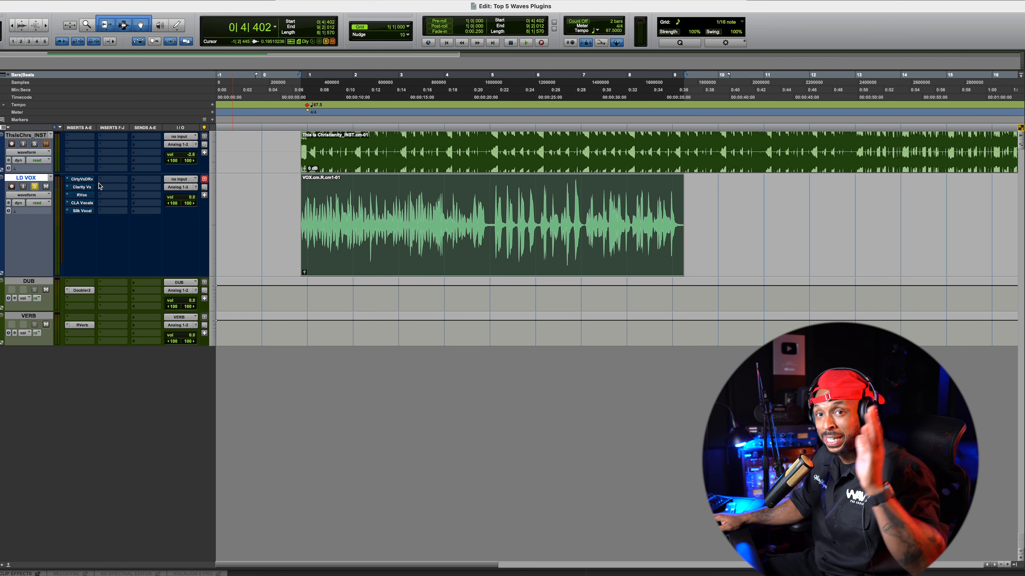
# Open the Clarity Vx DeReverb insert on the LD VOX track and take it out of bypass.
pyautogui.click(88, 180)
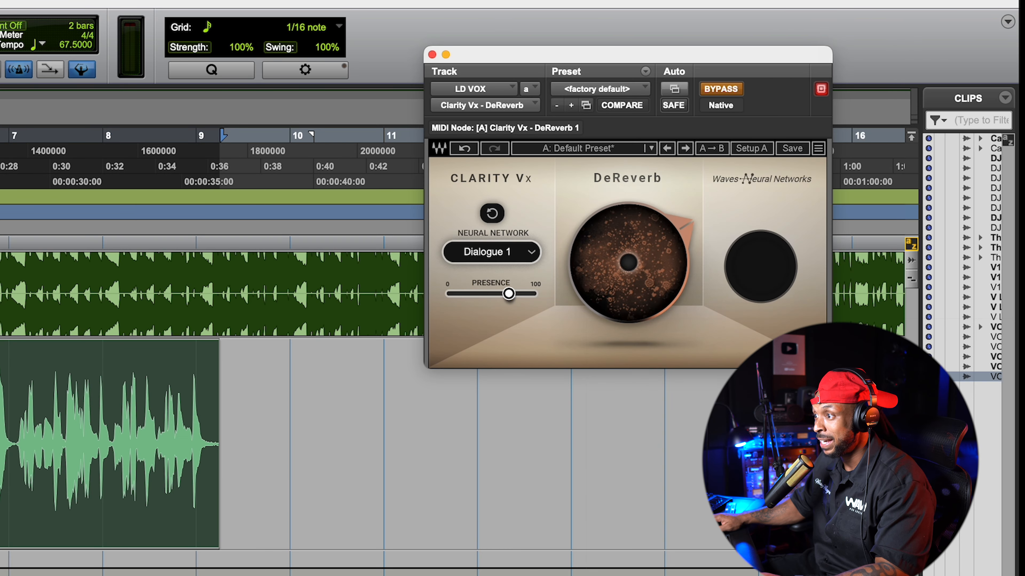
pyautogui.click(721, 89)
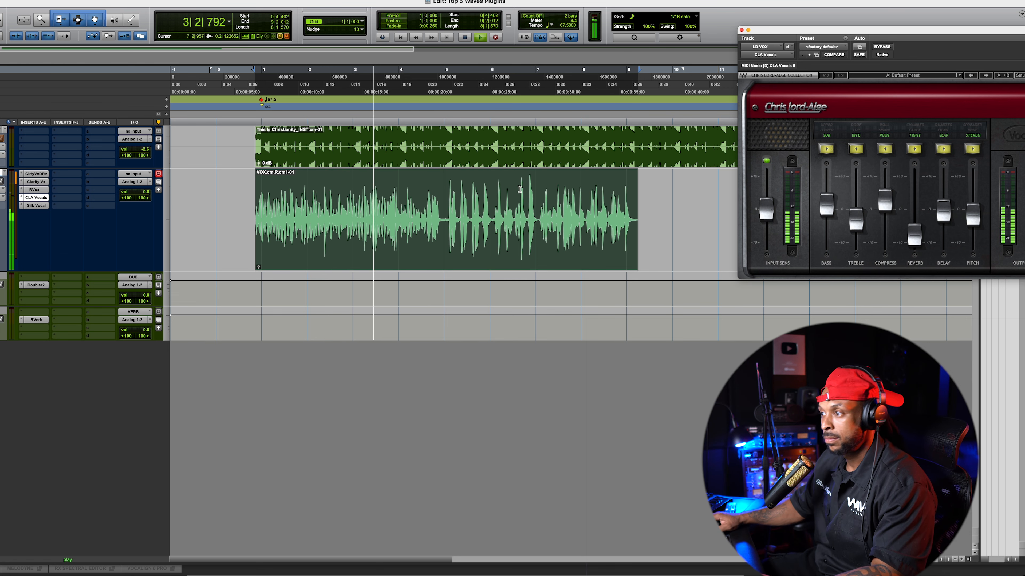
# Compare the lead vocal with CLA Vocals bypassed and active during playback, ending with it active.
pyautogui.keyDown('super'); pyautogui.click(34, 198); pyautogui.keyUp('super')
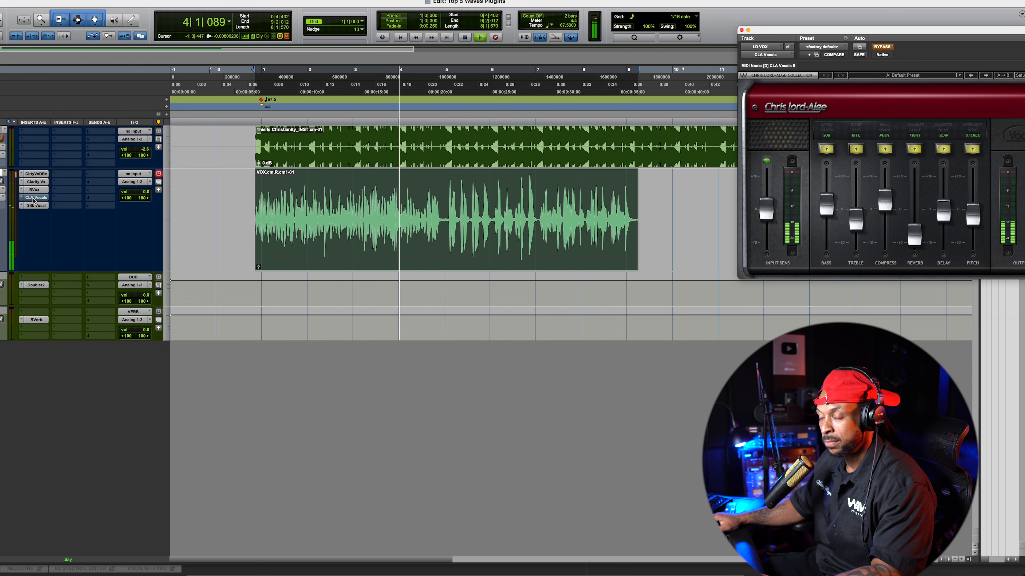
pyautogui.keyDown('super'); pyautogui.click(34, 198); pyautogui.keyUp('super')
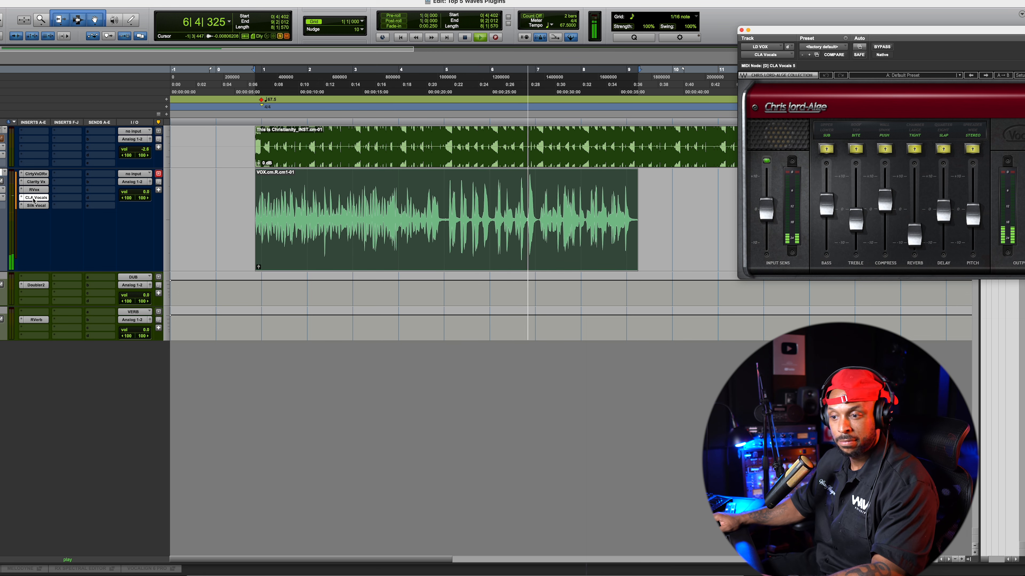
pyautogui.press('space')
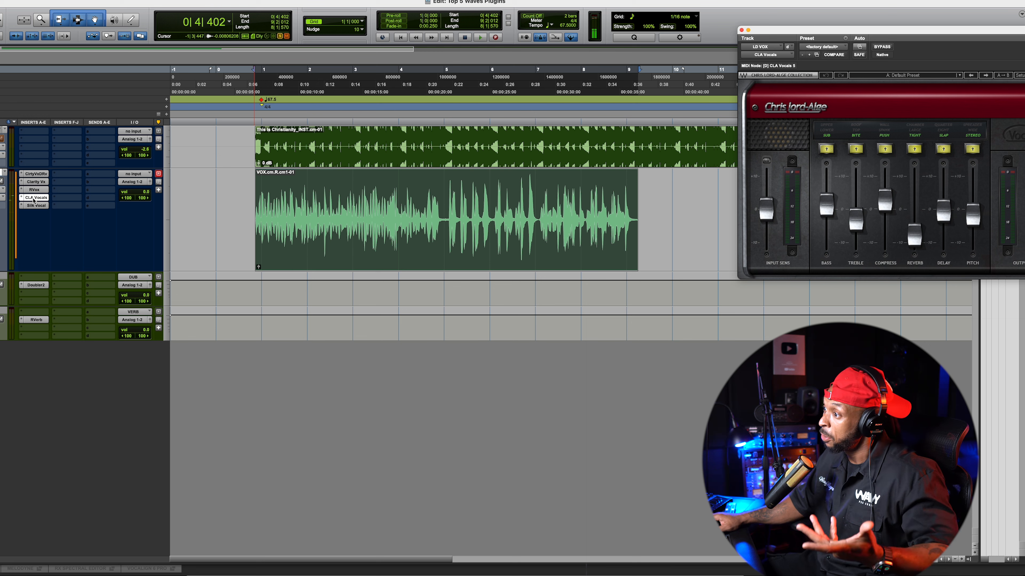
# Raise the LD VOX track volume to +1.8 and fine-tune the CLA Vocals Delay fader while playing along with the instrumental.
pyautogui.click(0, 139)
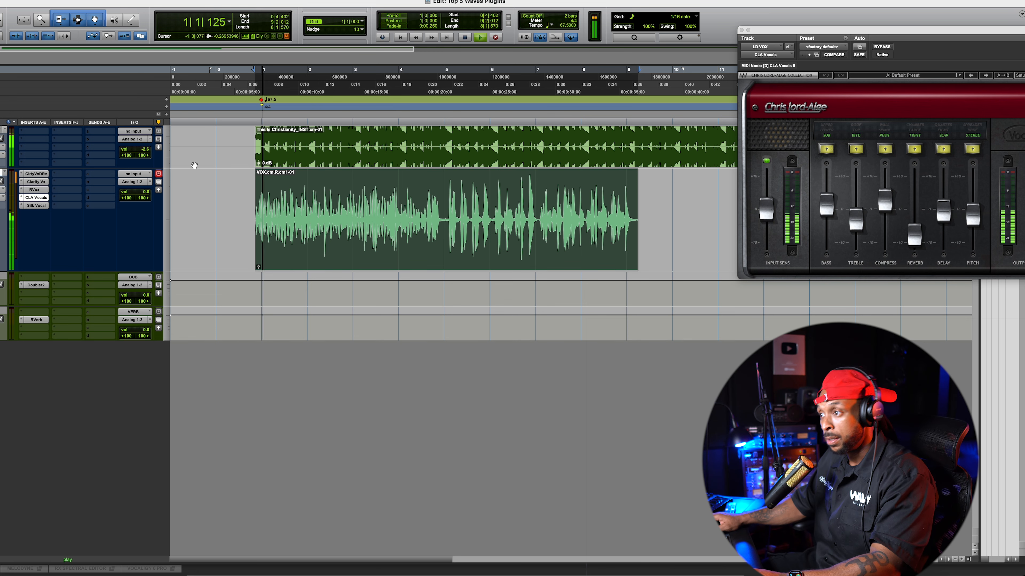
pyautogui.click(141, 192)
pyautogui.moveTo(140, 193); pyautogui.dragTo(140, 189)
pyautogui.click(144, 194)
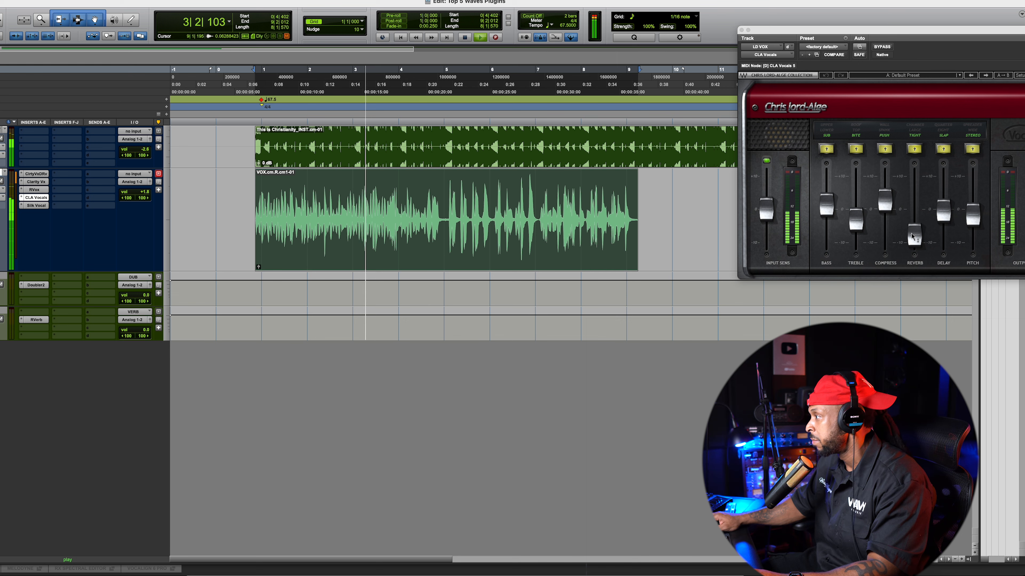
pyautogui.moveTo(942, 224); pyautogui.dragTo(939, 225)
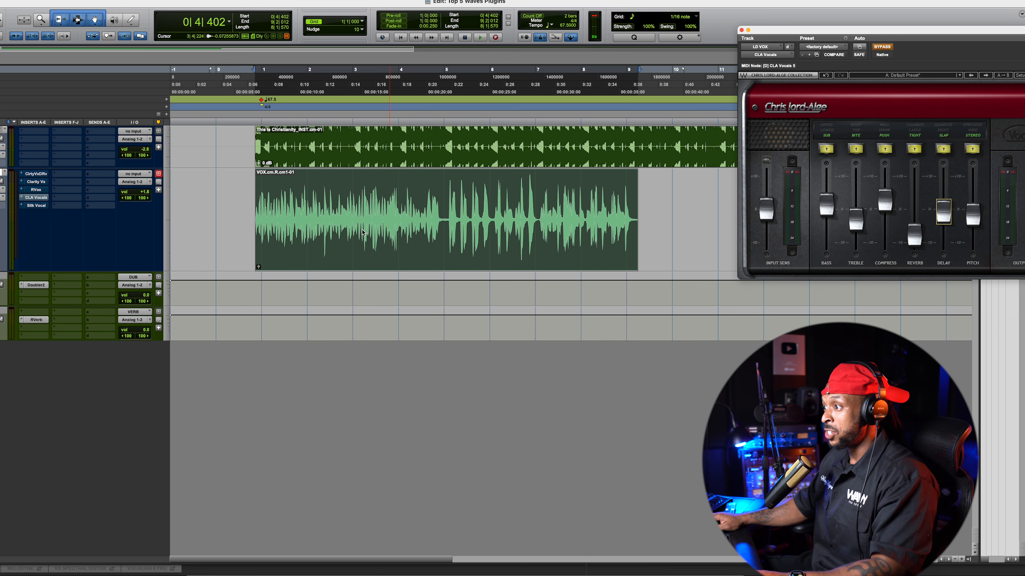
# Listen to the lead vocal with all of its inserts bypassed.
pyautogui.press('space')
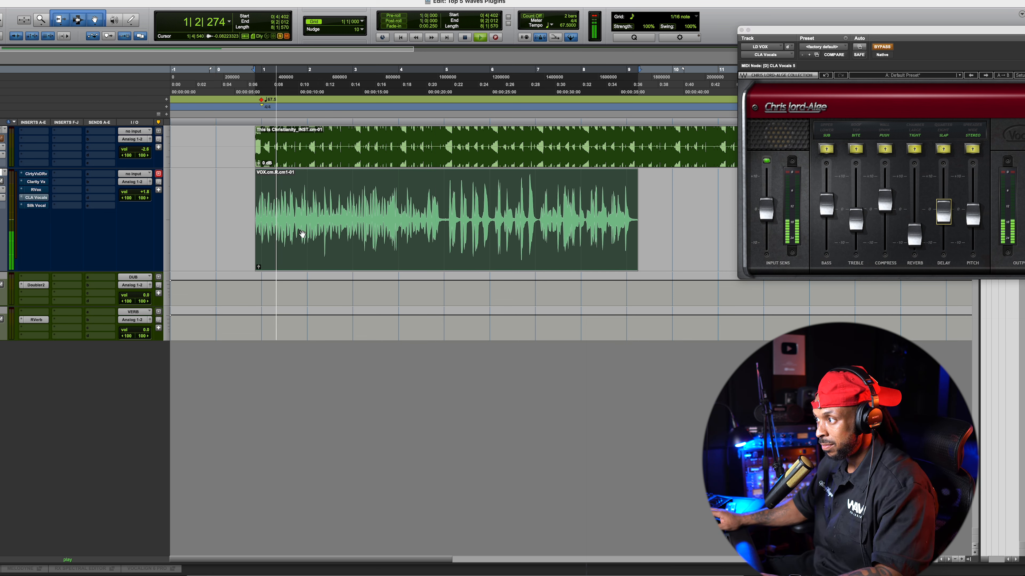
pyautogui.press('space')
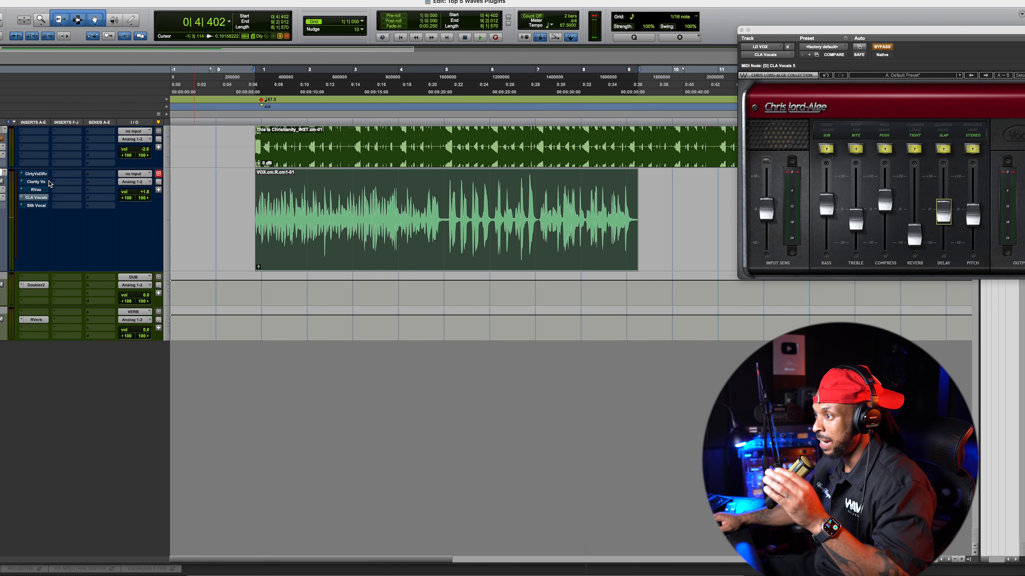
# Open the LD VOX track's Clarity Vx DeReverb insert, make it active and turn its reverb reduction down to 1.0.
pyautogui.click(42, 176)
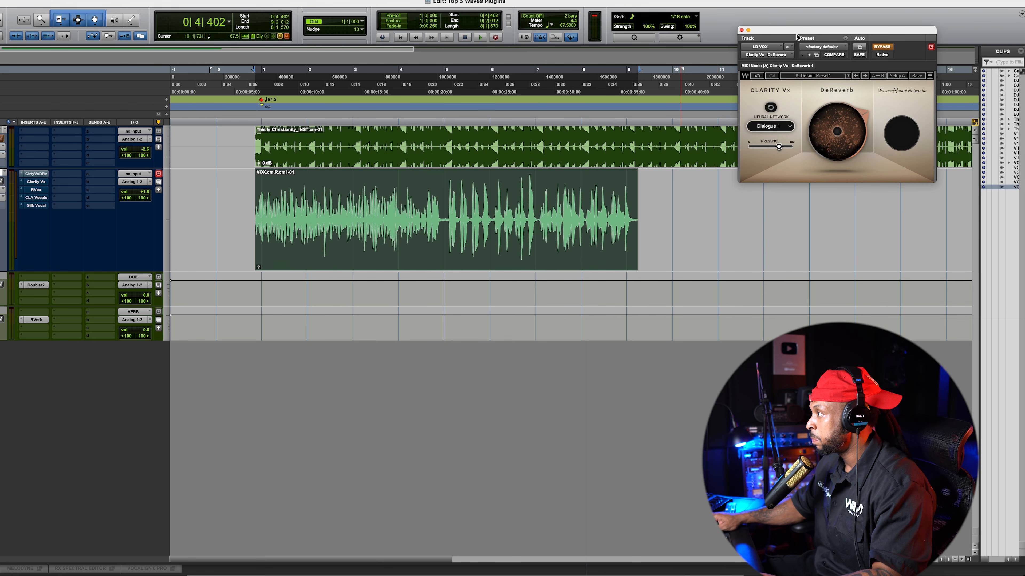
pyautogui.moveTo(797, 36); pyautogui.dragTo(394, 248)
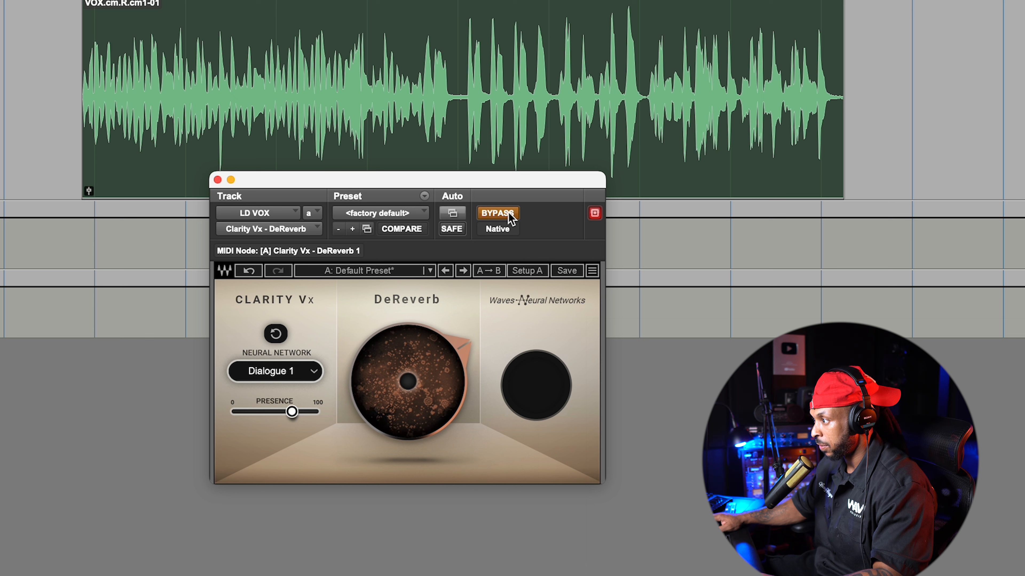
pyautogui.moveTo(394, 372); pyautogui.dragTo(311, 305)
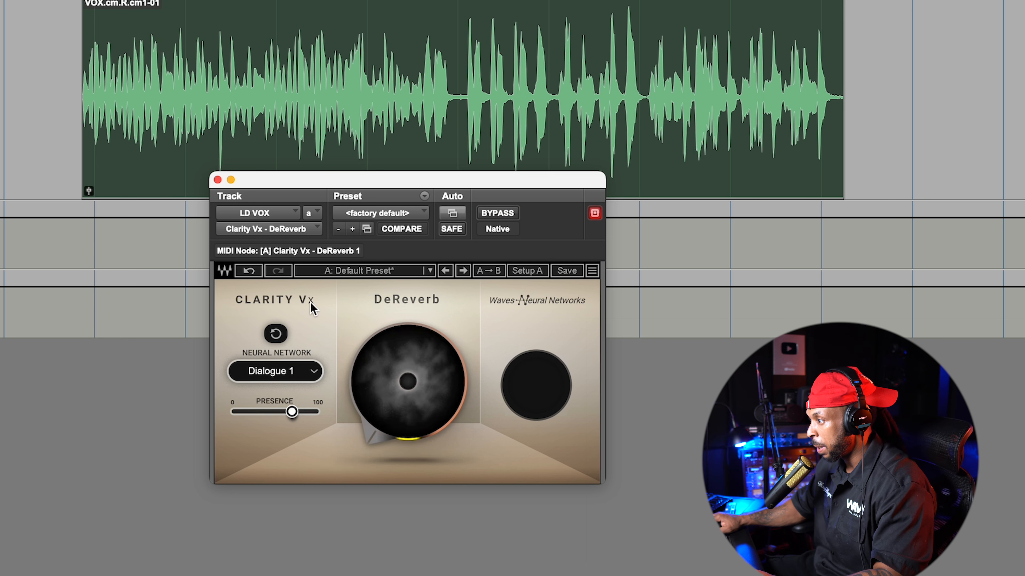
# Look through the Neural Network options of Clarity Vx DeReverb and leave Dialogue 1 selected.
pyautogui.click(274, 366)
pyautogui.click(300, 375)
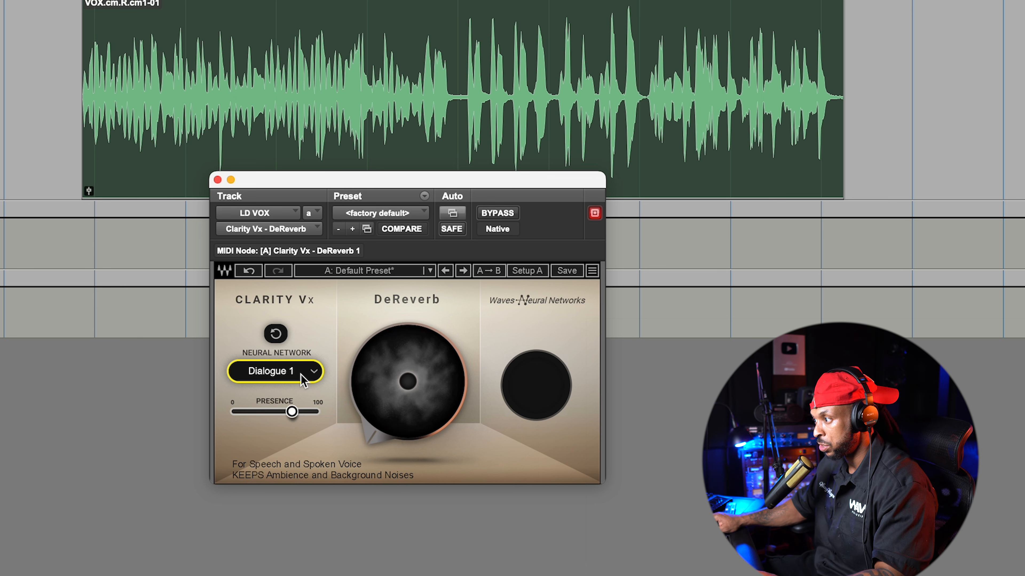
pyautogui.click(300, 375)
pyautogui.click(299, 375)
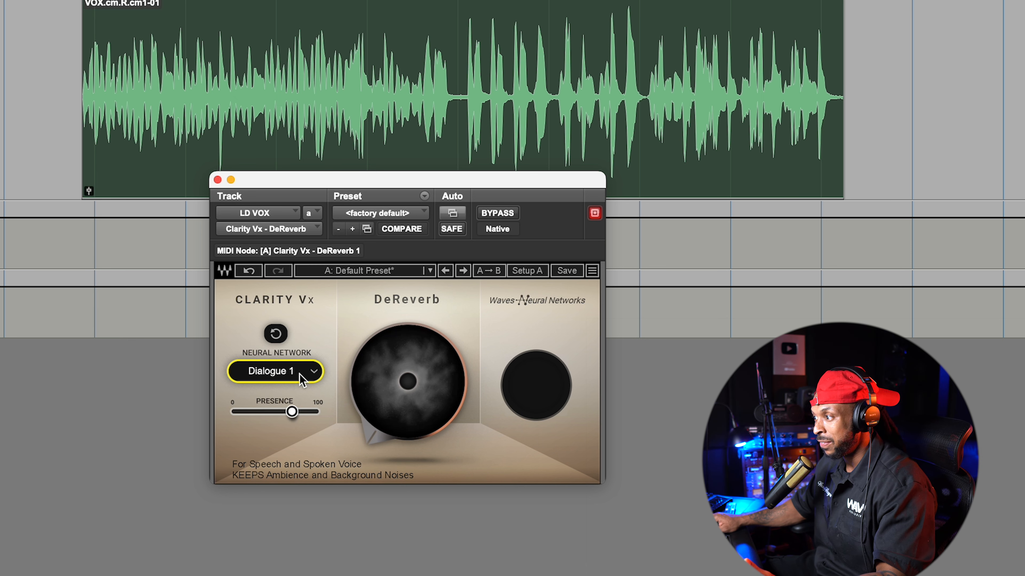
pyautogui.click(301, 377)
pyautogui.click(301, 378)
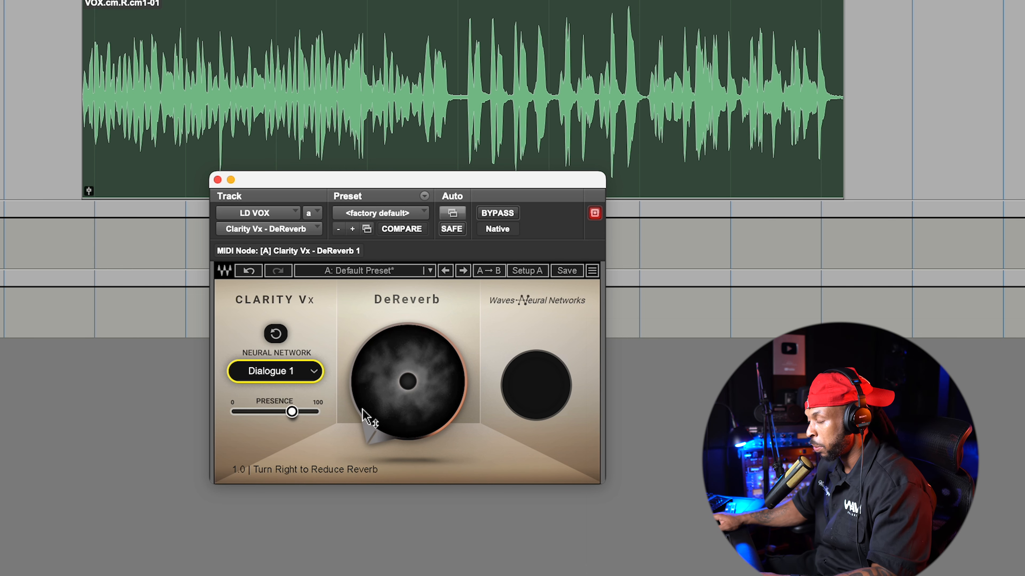
# Set the DeReverb amount to 100, sweeping it to 0 and back during playback to hear the difference.
pyautogui.click(401, 427)
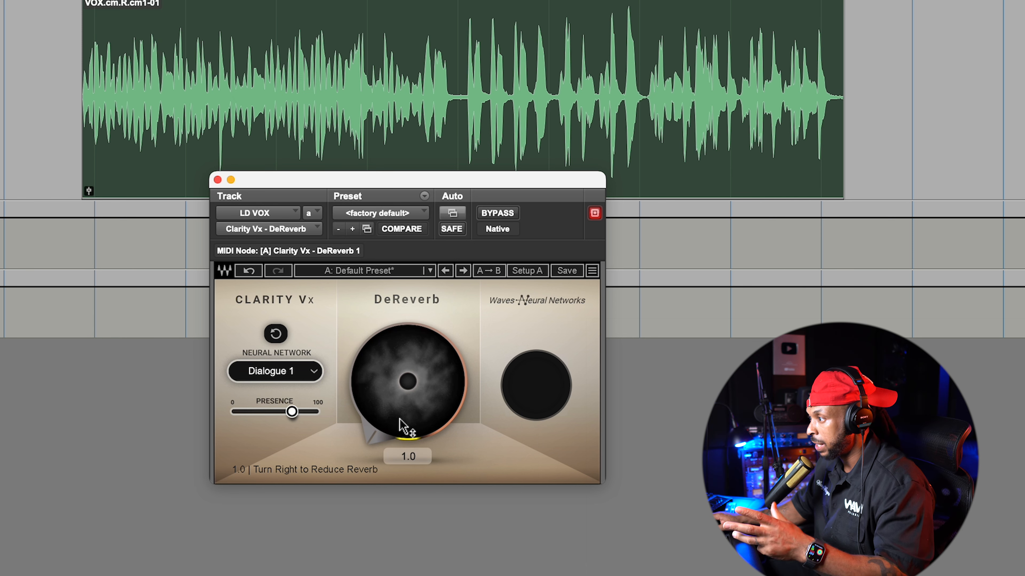
pyautogui.moveTo(402, 427); pyautogui.dragTo(402, 329)
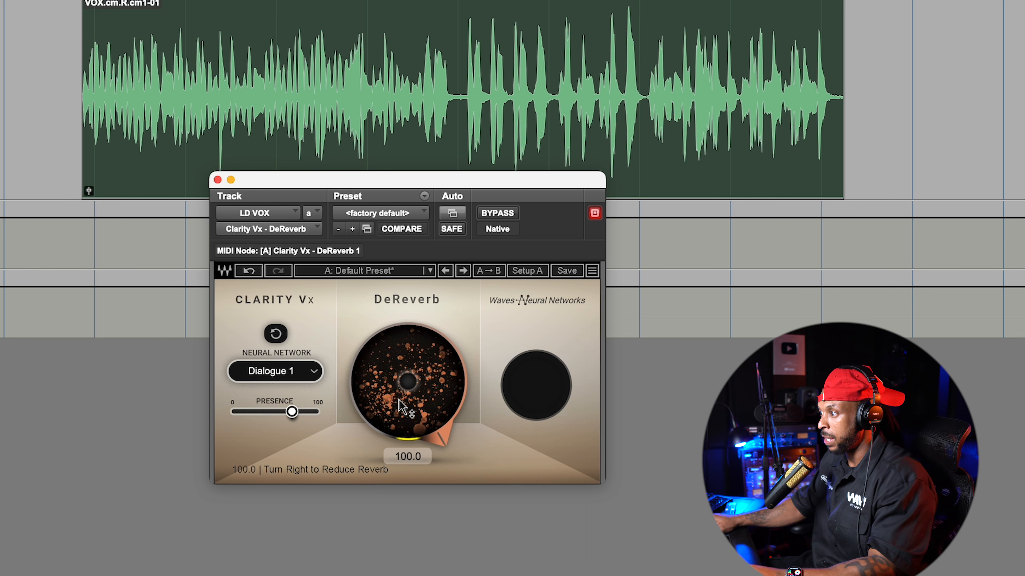
pyautogui.press('space')
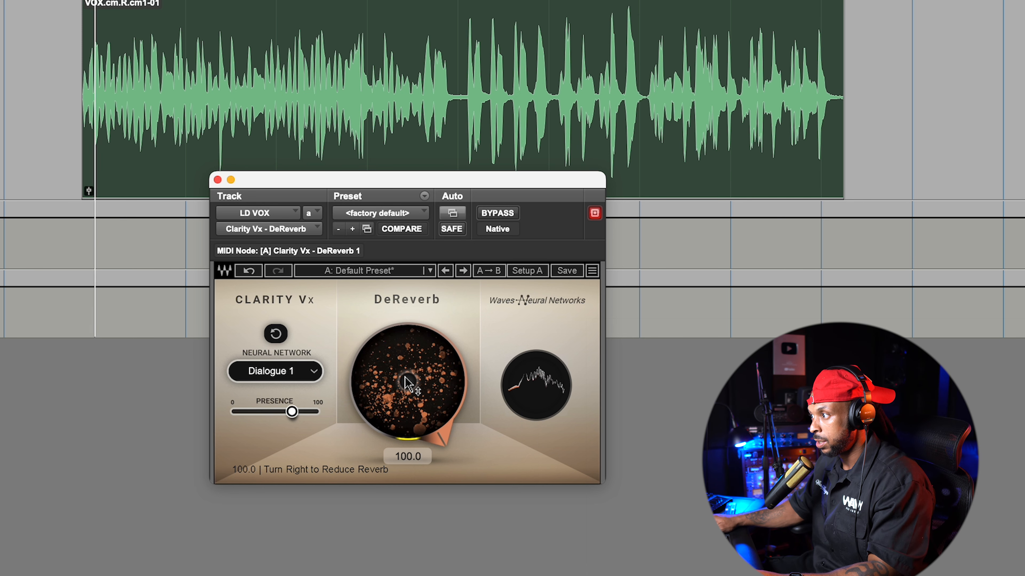
pyautogui.moveTo(418, 355); pyautogui.dragTo(418, 452)
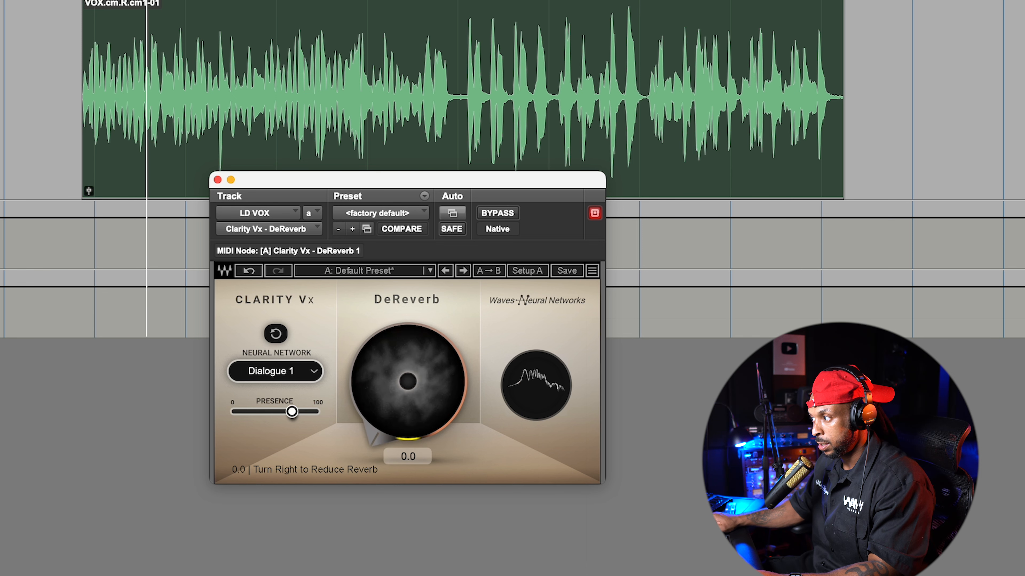
pyautogui.moveTo(427, 416); pyautogui.dragTo(428, 319)
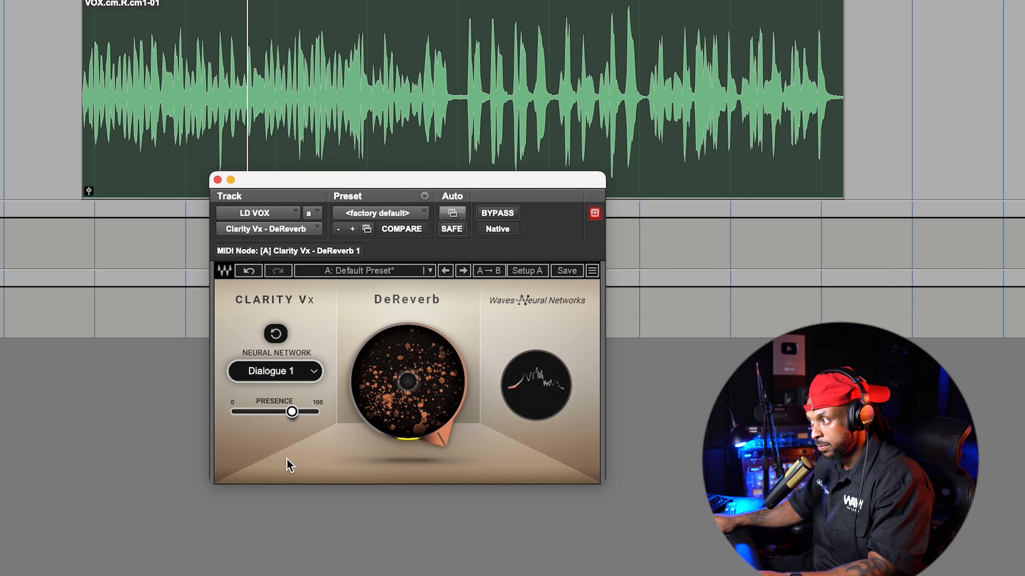
# Try Presence at 100%, settle on 82%, and compare the vocal with DeReverb bypassed and active.
pyautogui.moveTo(292, 412); pyautogui.dragTo(318, 412)
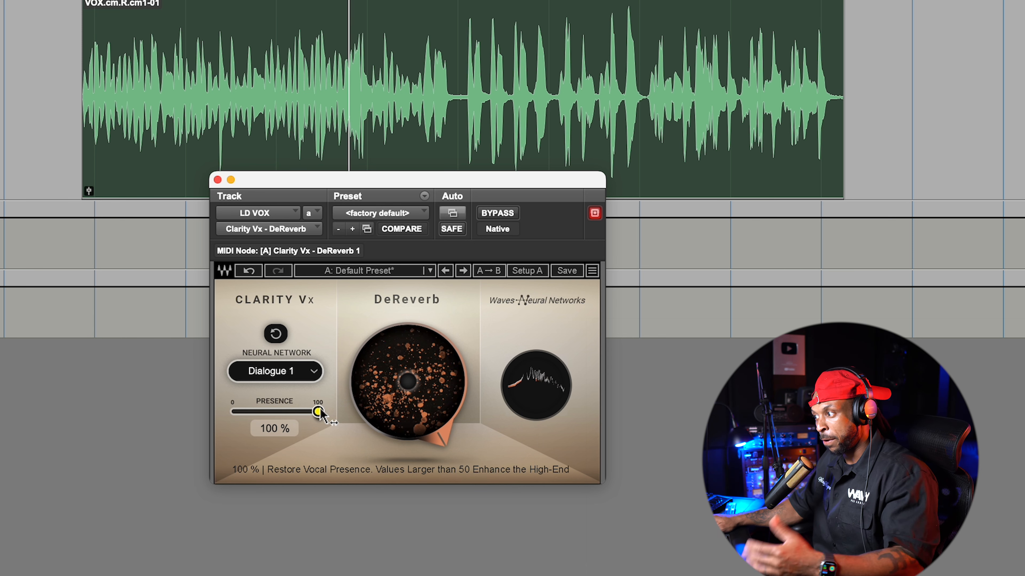
pyautogui.moveTo(318, 412); pyautogui.dragTo(303, 412)
pyautogui.press('space')
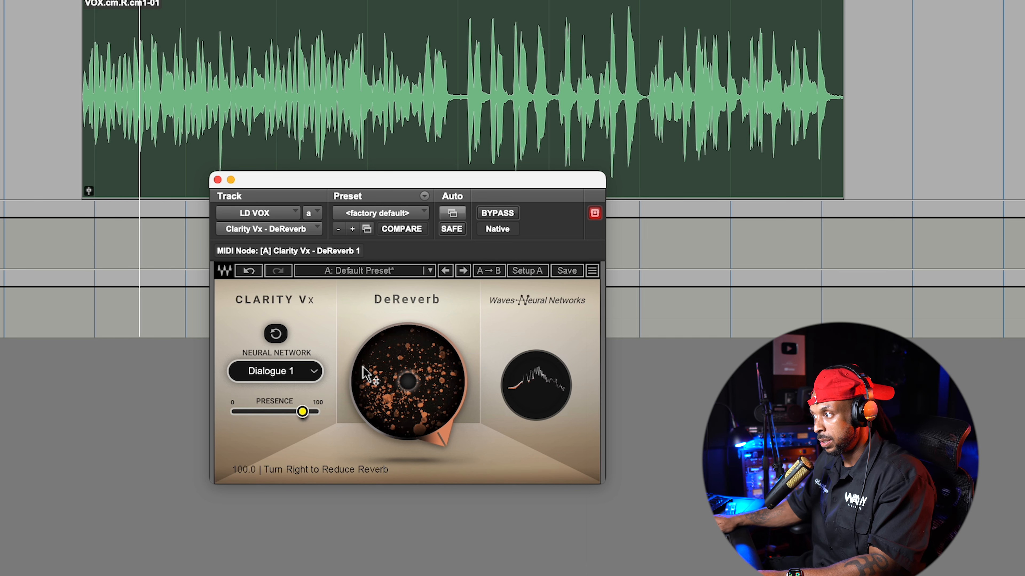
pyautogui.click(499, 214)
pyautogui.click(500, 213)
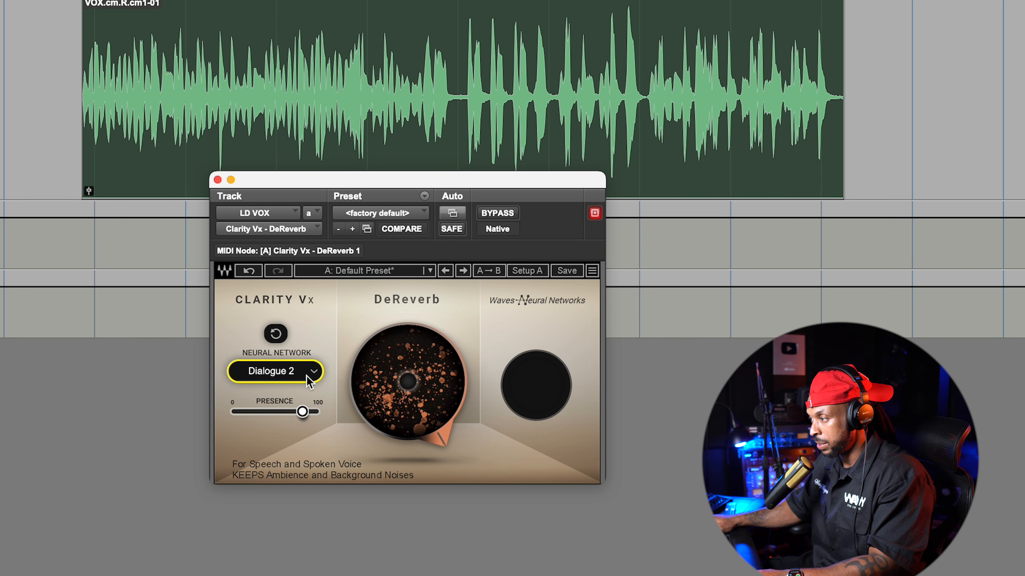
# Audition the Dialogue 2, Singing 1 and Dialogue 1 neural networks during playback, and choose Singing 1.
pyautogui.press('space')
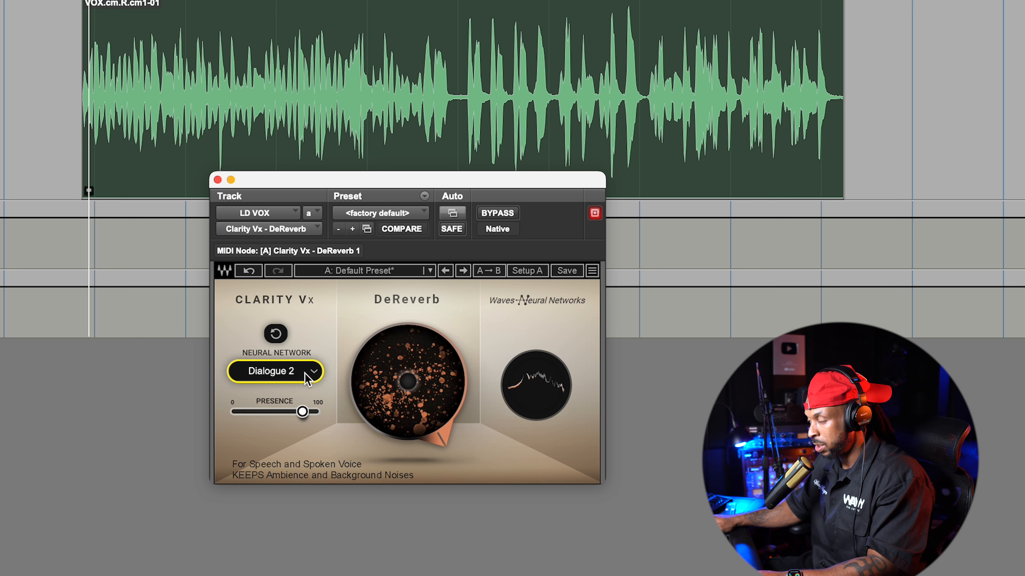
pyautogui.click(307, 371)
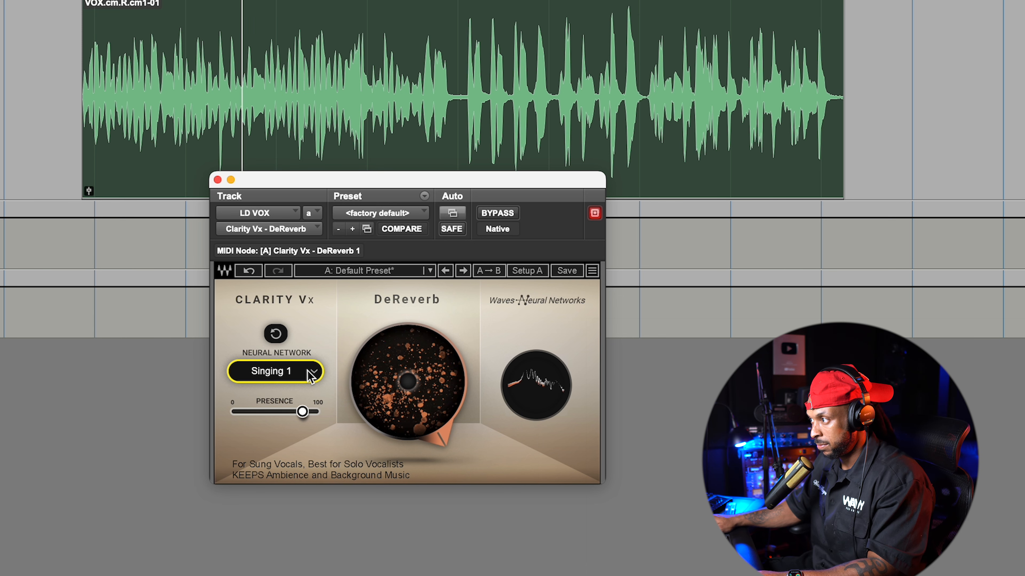
pyautogui.click(311, 373)
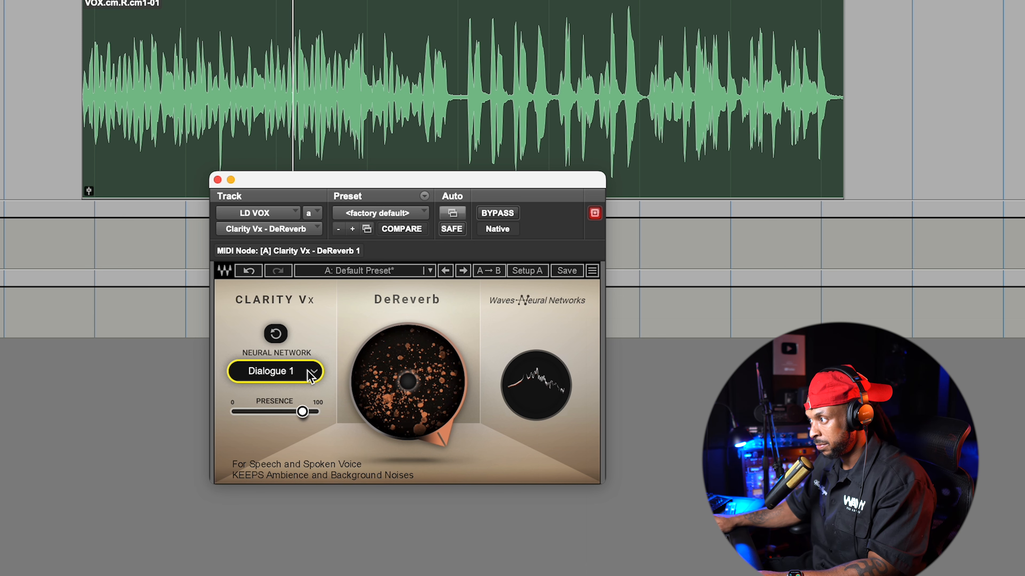
pyautogui.click(310, 373)
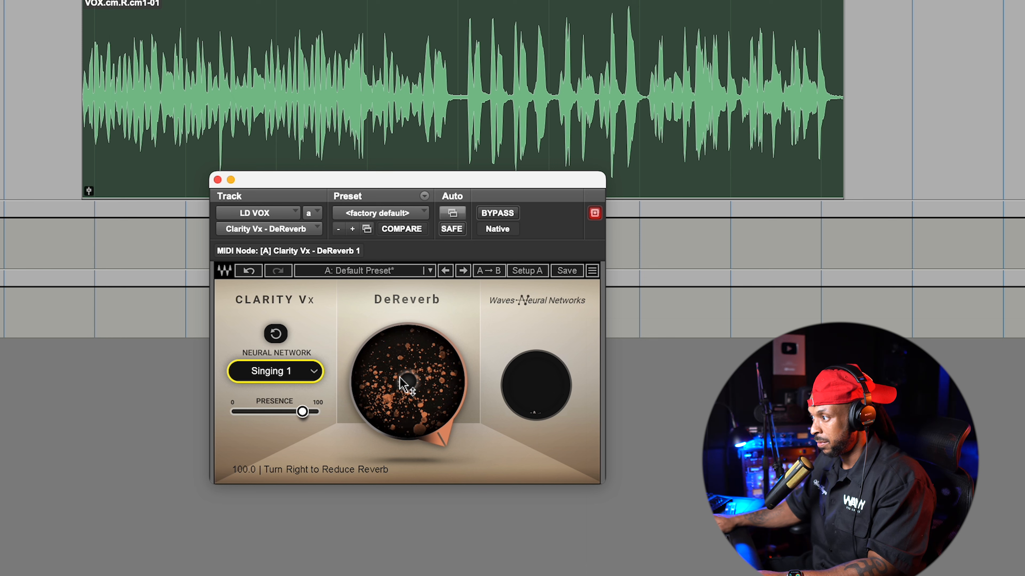
# Compare the vocal with DeReverb bypassed and active using the Singing 1 network, ending with it active.
pyautogui.click(483, 216)
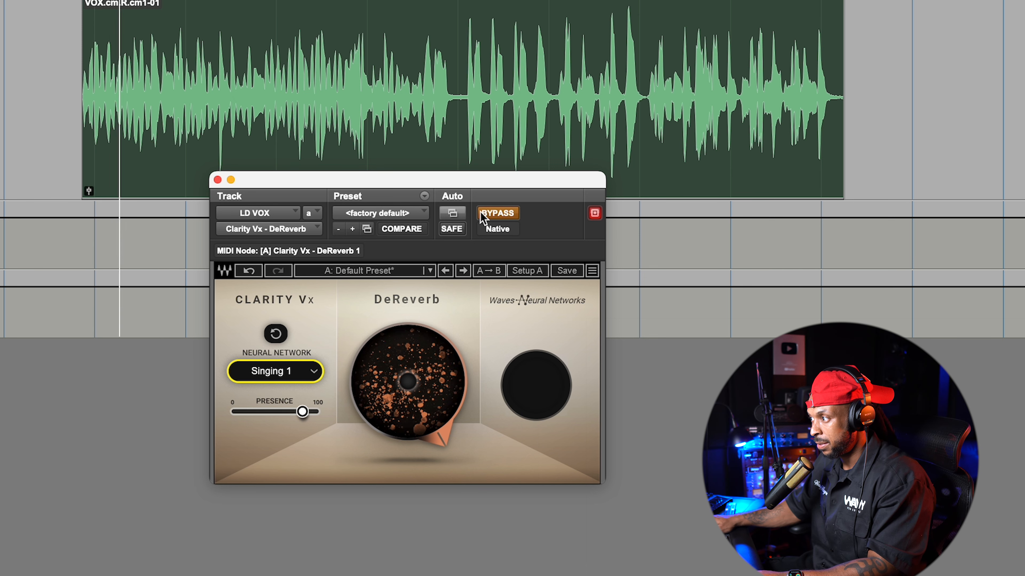
pyautogui.click(483, 217)
pyautogui.press('space')
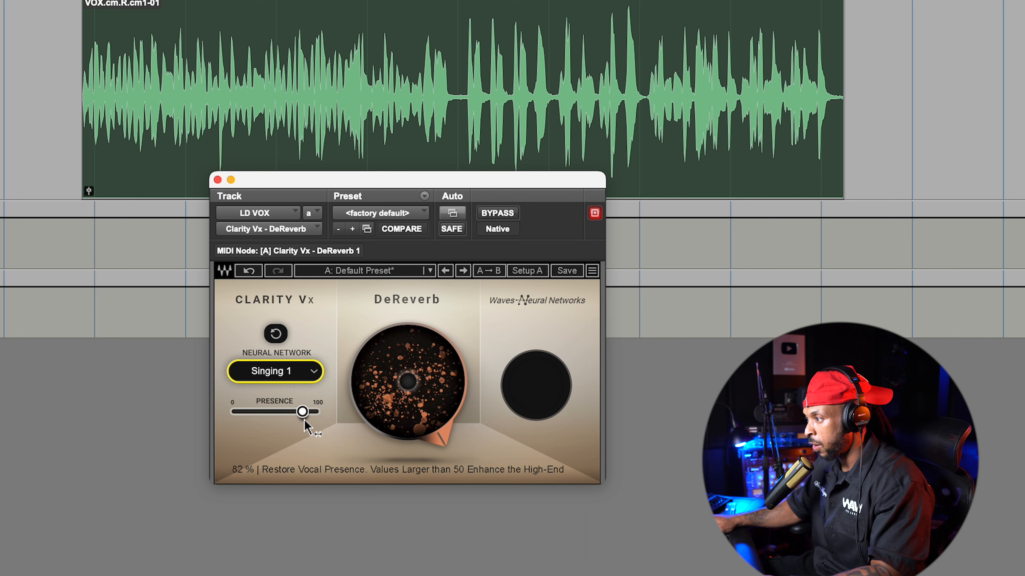
# Back the DeReverb amount off to 79.3 while listening to the lead vocal.
pyautogui.click(302, 411)
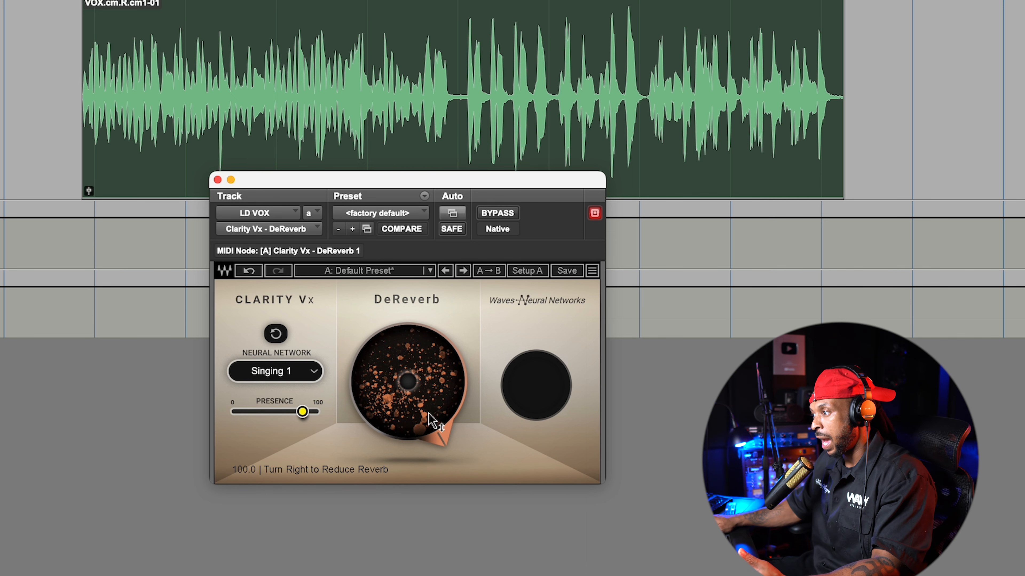
pyautogui.moveTo(405, 385); pyautogui.dragTo(405, 398)
pyautogui.press('space')
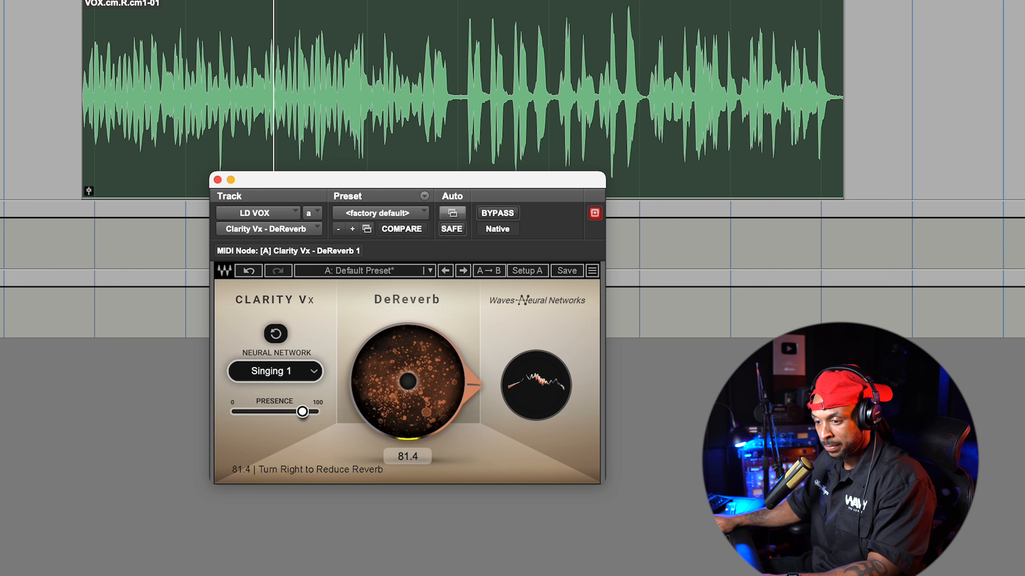
pyautogui.moveTo(389, 373); pyautogui.dragTo(389, 375)
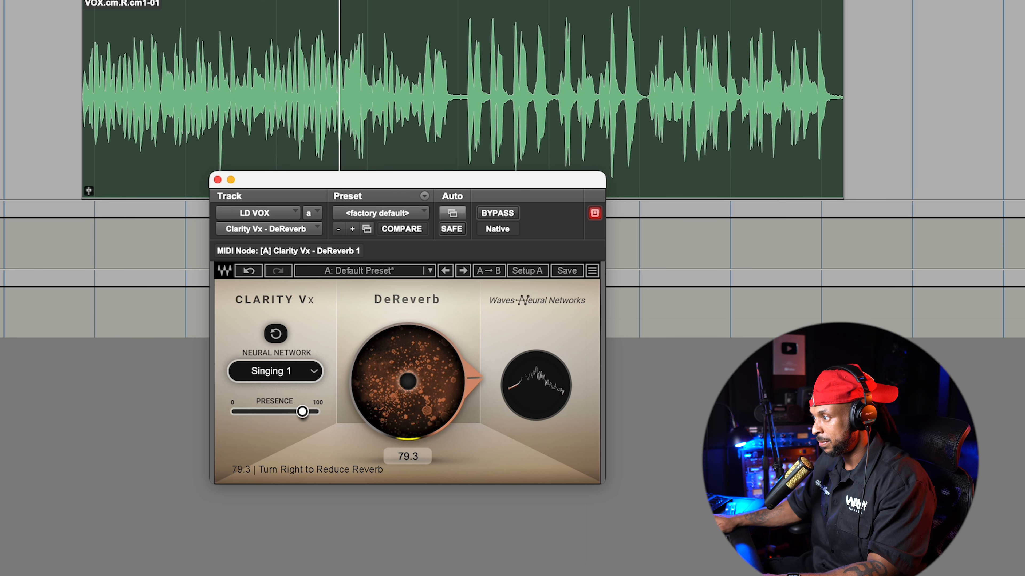
pyautogui.press('space')
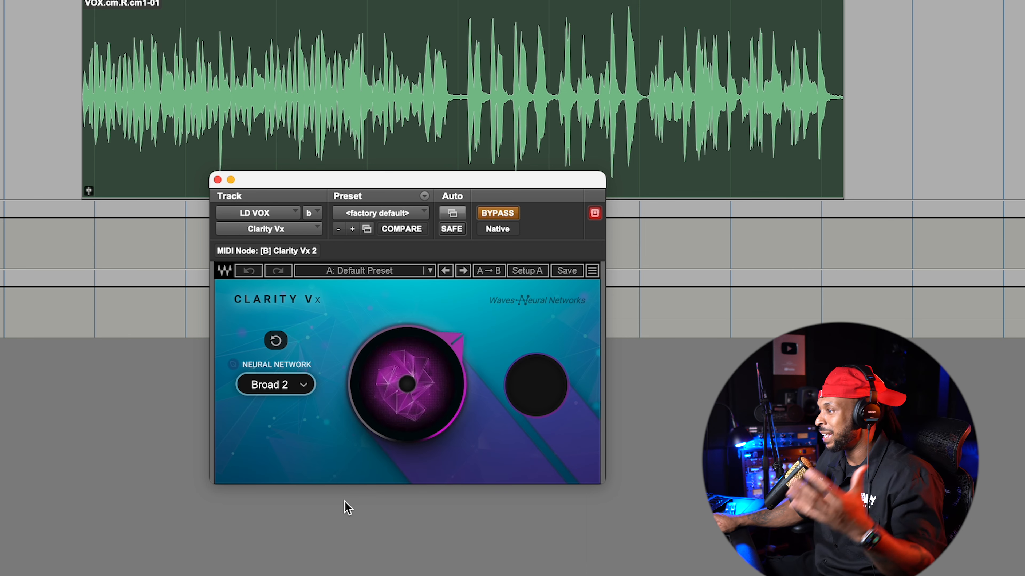
# Take the Clarity Vx noise reduction insert on the LD VOX track out of bypass.
pyautogui.click(497, 213)
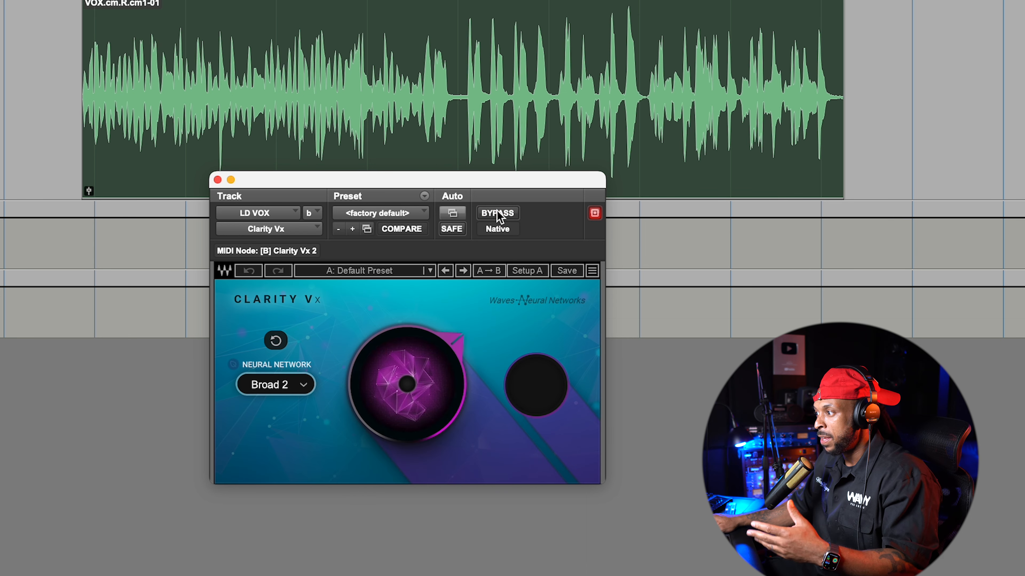
# Turn the Clarity Vx amount fully down, and try the Broad ECO neural network before returning to Broad 2.
pyautogui.moveTo(382, 388); pyautogui.dragTo(360, 466)
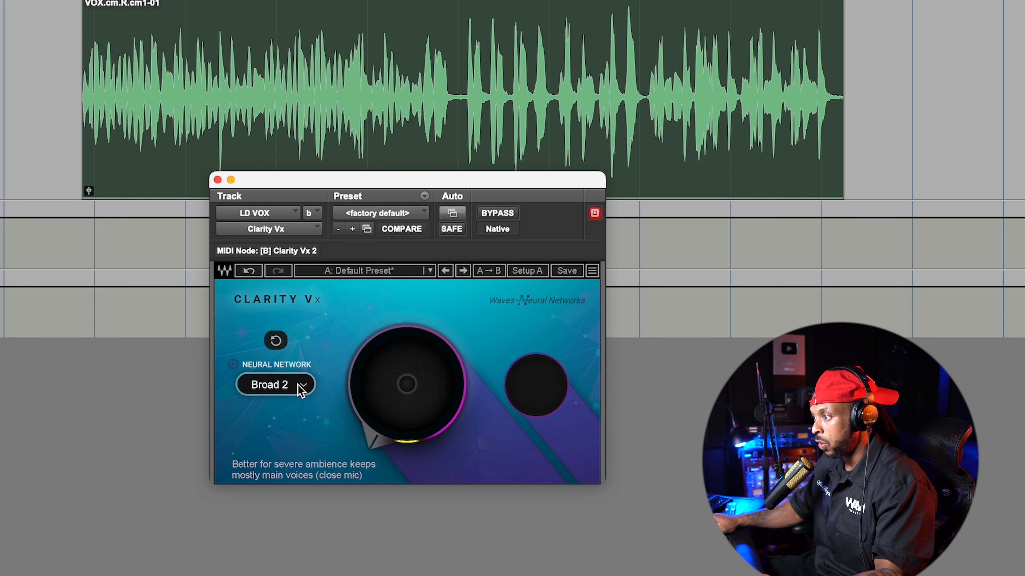
pyautogui.click(300, 386)
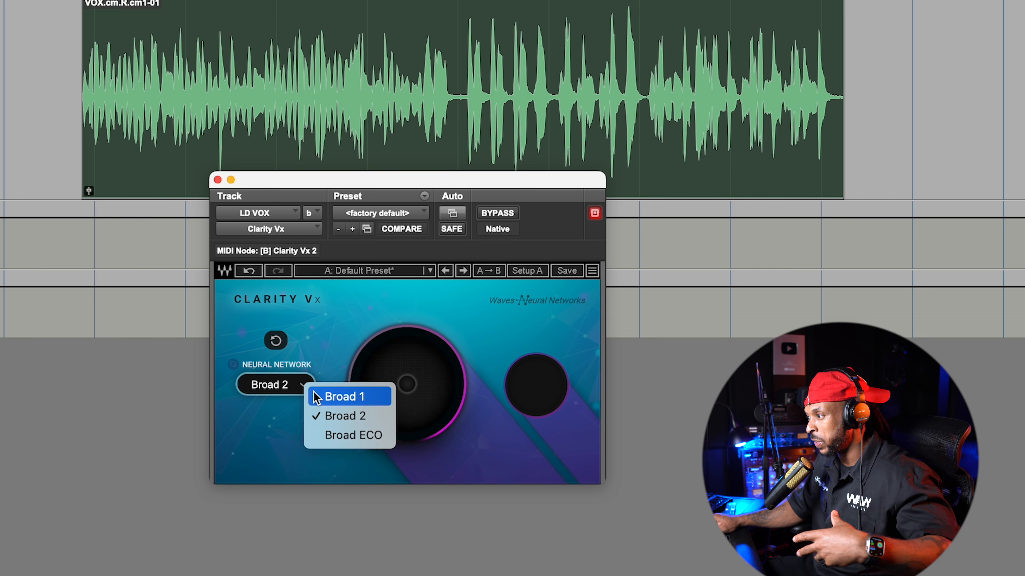
pyautogui.click(281, 398)
pyautogui.click(281, 390)
pyautogui.click(297, 389)
pyautogui.click(298, 388)
pyautogui.click(302, 387)
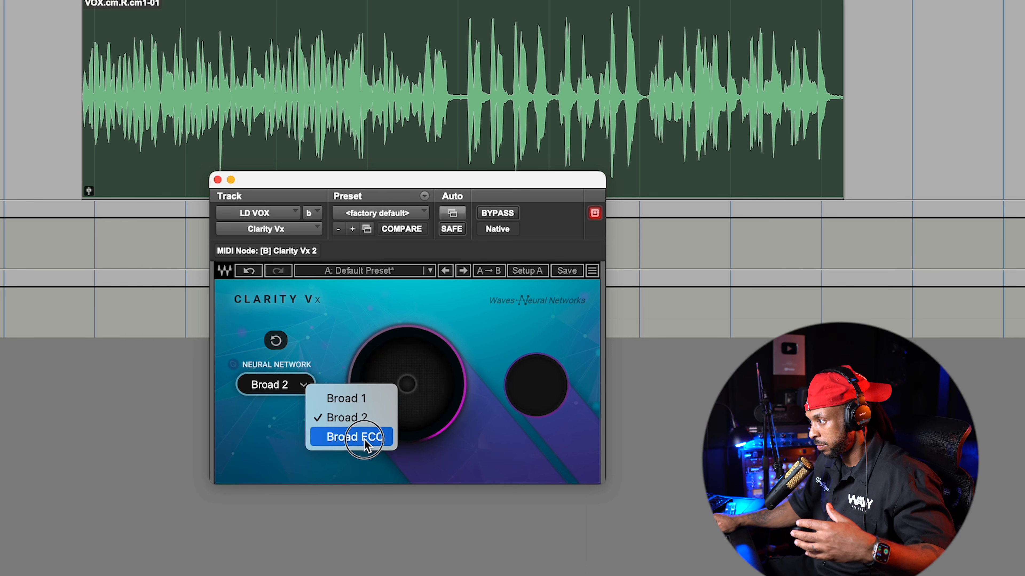
pyautogui.click(355, 437)
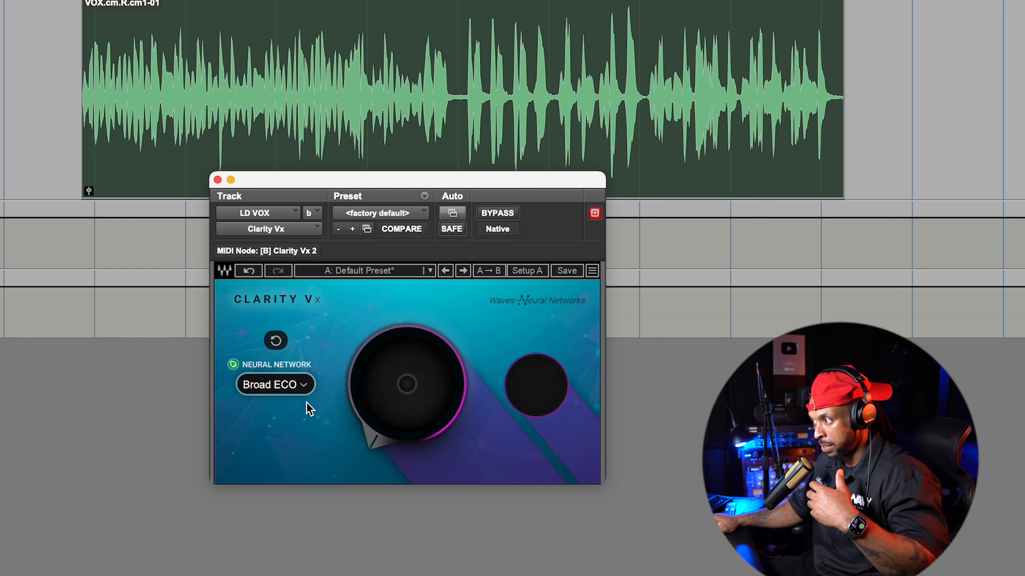
pyautogui.click(303, 387)
pyautogui.click(337, 424)
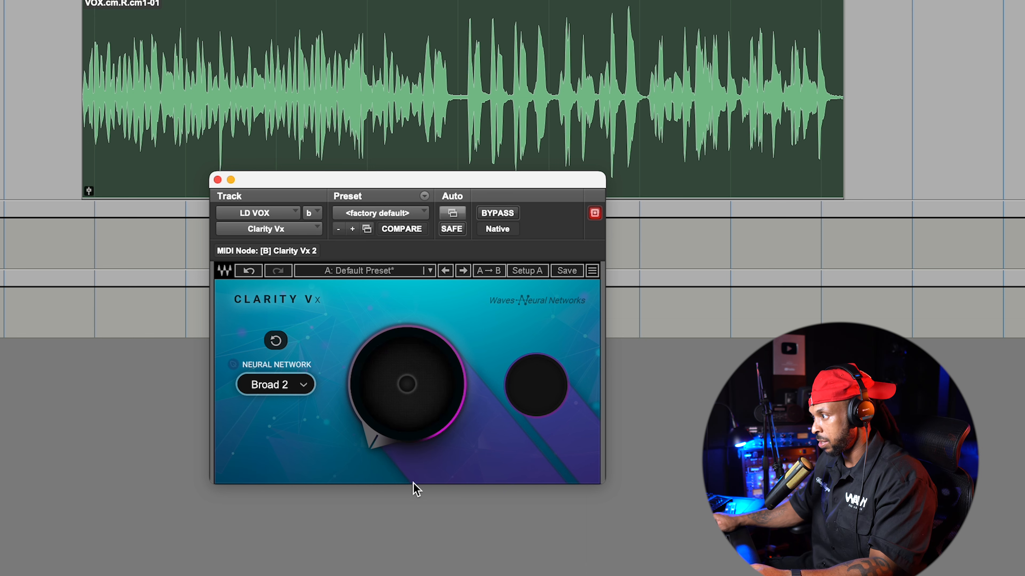
# Raise the Clarity Vx amount by ear while the opening of the lead vocal plays.
pyautogui.press('space')
pyautogui.moveTo(396, 427); pyautogui.dragTo(395, 364)
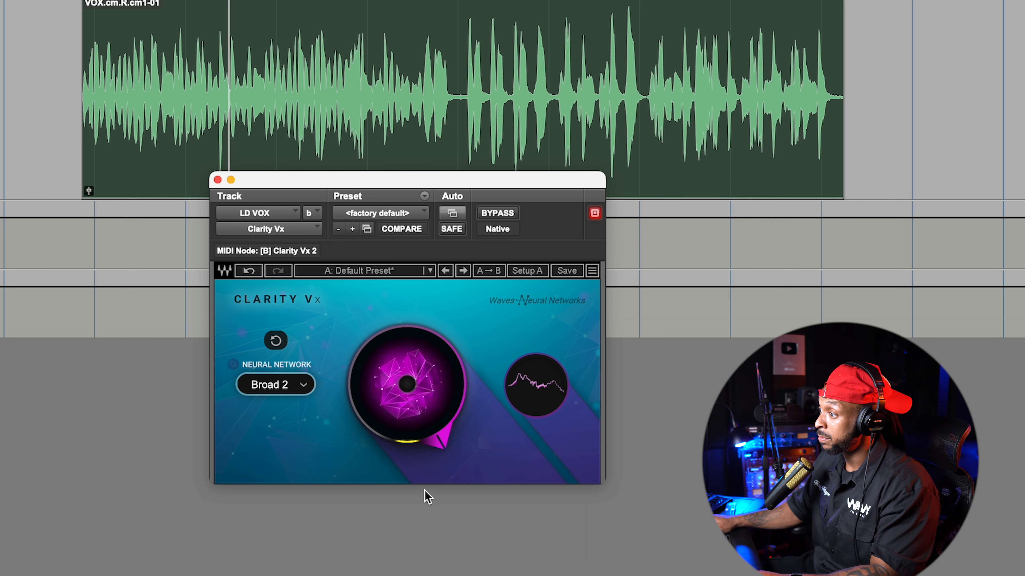
pyautogui.moveTo(414, 414)
pyautogui.mouseDown()
pyautogui.moveTo(414, 452)
pyautogui.moveTo(407, 401)
pyautogui.mouseUp()
pyautogui.press('space')
# Compare the middle of the lead vocal with Clarity Vx active and bypassed, leaving it active.
pyautogui.click(460, 99)
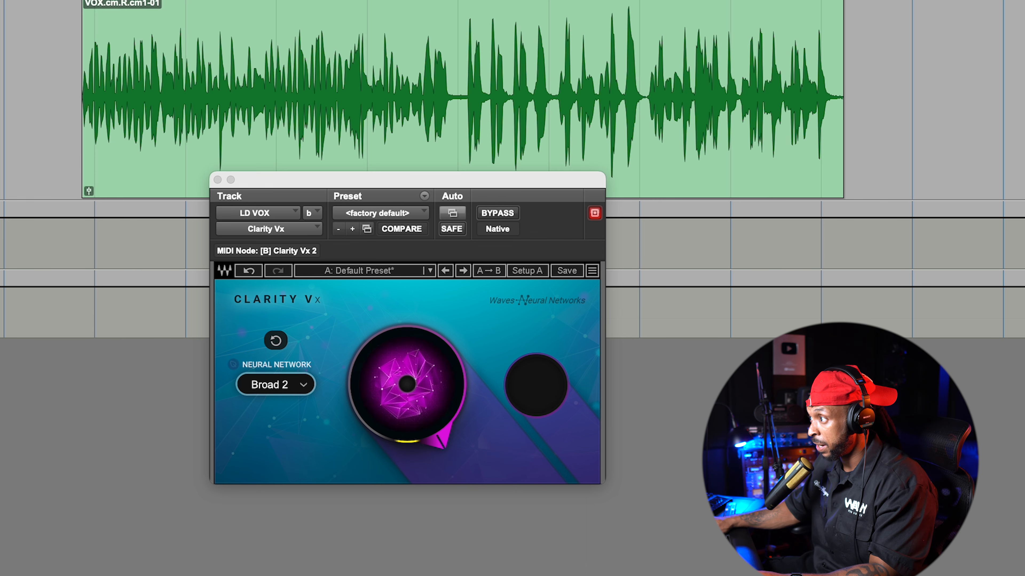
pyautogui.press('space')
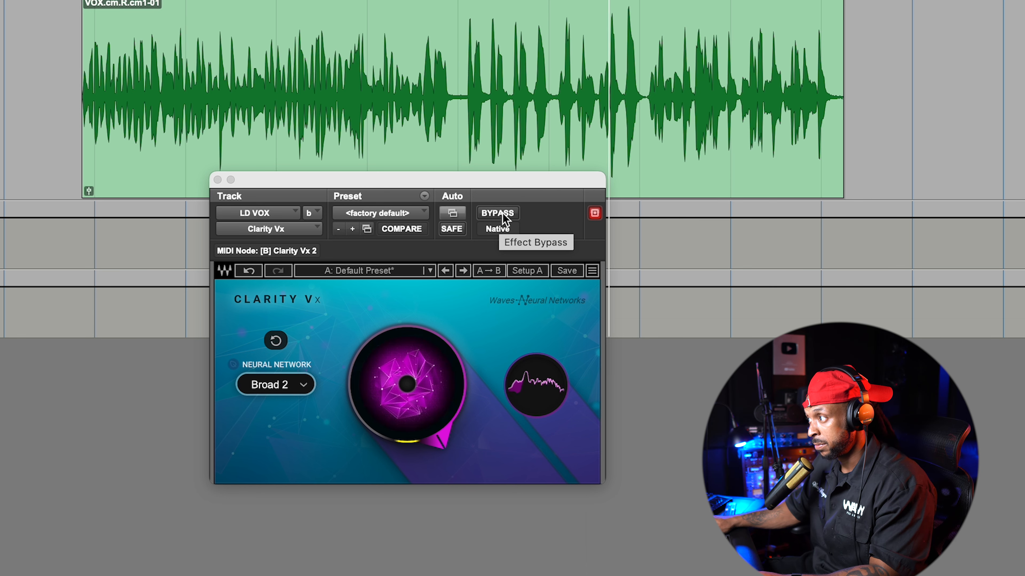
pyautogui.press('space')
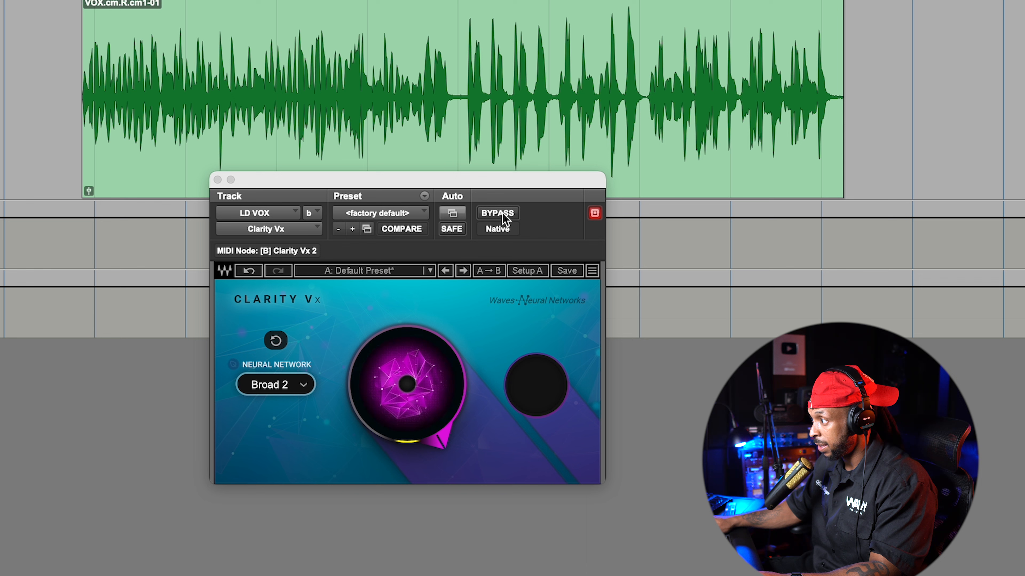
pyautogui.click(504, 213)
pyautogui.press('space')
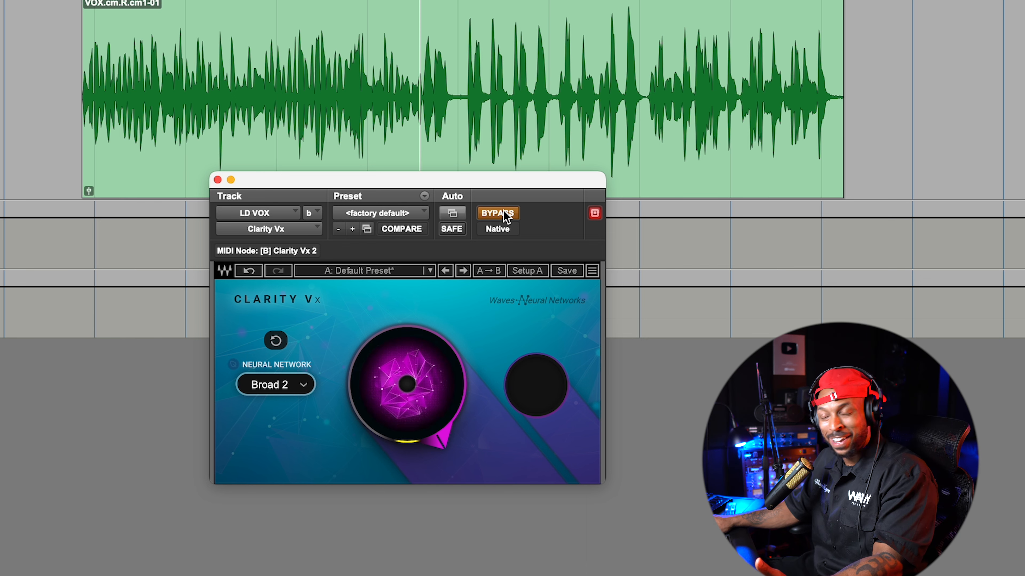
pyautogui.click(504, 211)
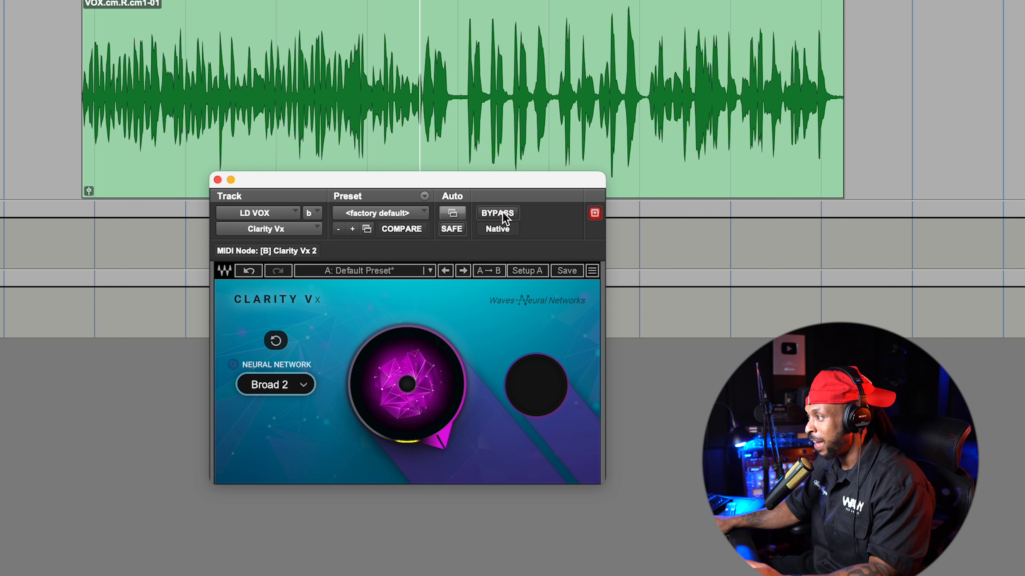
pyautogui.press('space')
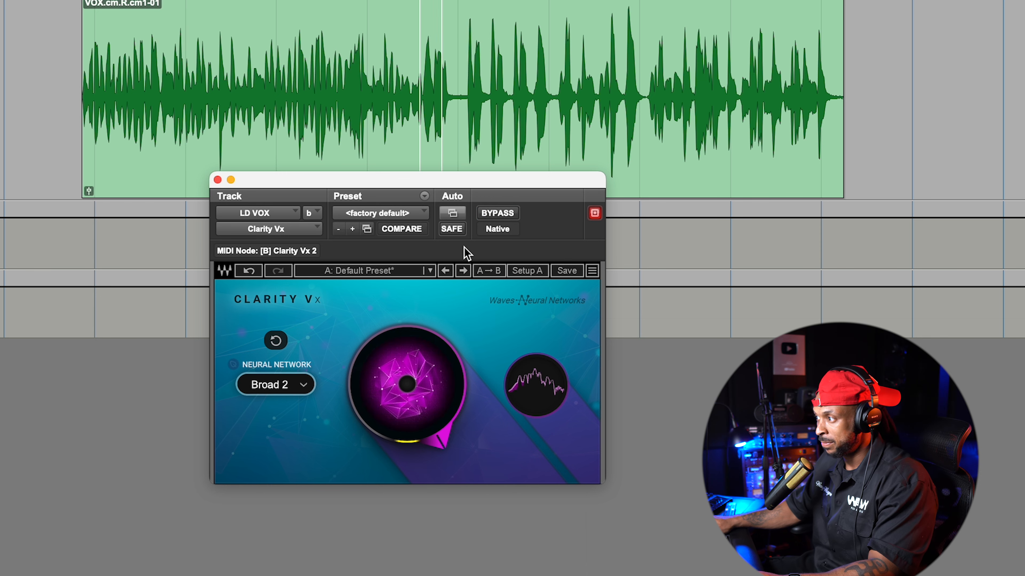
# Fine-tune the Clarity Vx amount to 86.6 and listen to the second half of the lead vocal.
pyautogui.moveTo(419, 419); pyautogui.dragTo(418, 423)
pyautogui.press('space')
pyautogui.moveTo(418, 423); pyautogui.dragTo(418, 468)
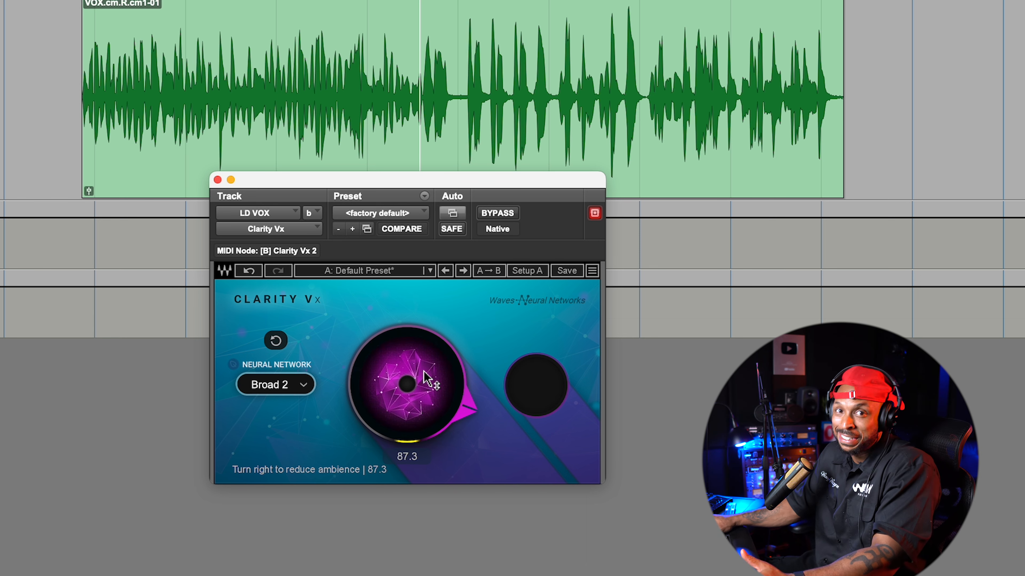
pyautogui.press('space')
pyautogui.moveTo(425, 380); pyautogui.dragTo(419, 390)
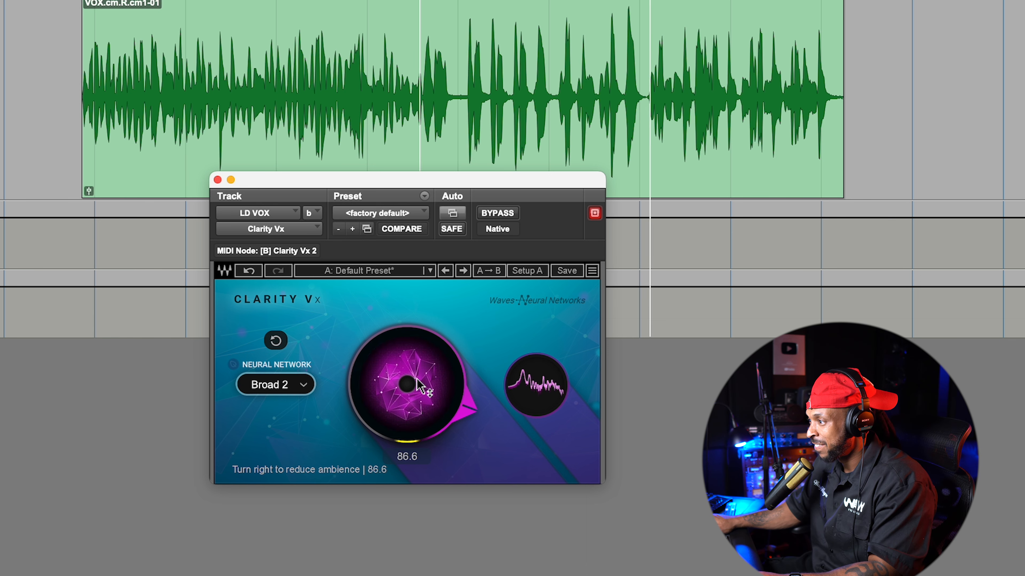
pyautogui.press('space')
pyautogui.click(420, 99)
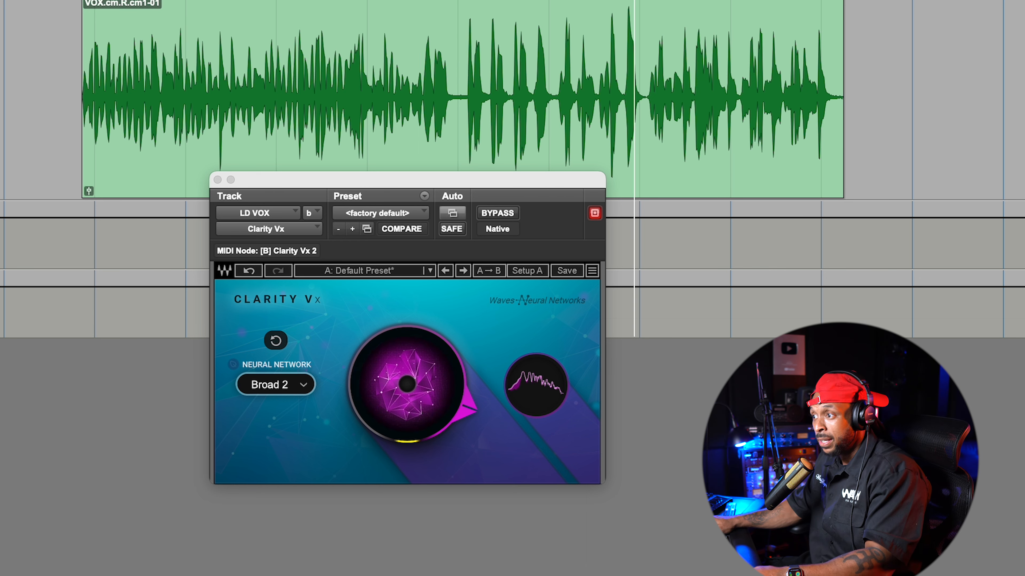
pyautogui.press('space')
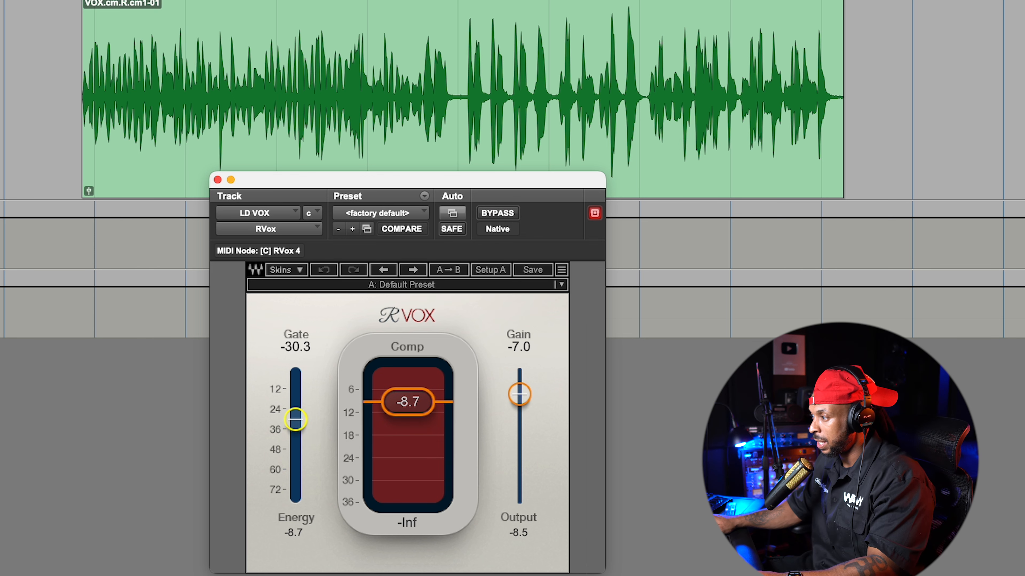
# Set the RVox gate to -22.9, and try the compression at 0.0 and at -7.7 on the lead vocal.
pyautogui.moveTo(295, 421)
pyautogui.mouseDown()
pyautogui.moveTo(295, 499)
pyautogui.moveTo(295, 395)
pyautogui.moveTo(296, 418)
pyautogui.moveTo(296, 408)
pyautogui.mouseUp()
pyautogui.moveTo(436, 398); pyautogui.dragTo(438, 363)
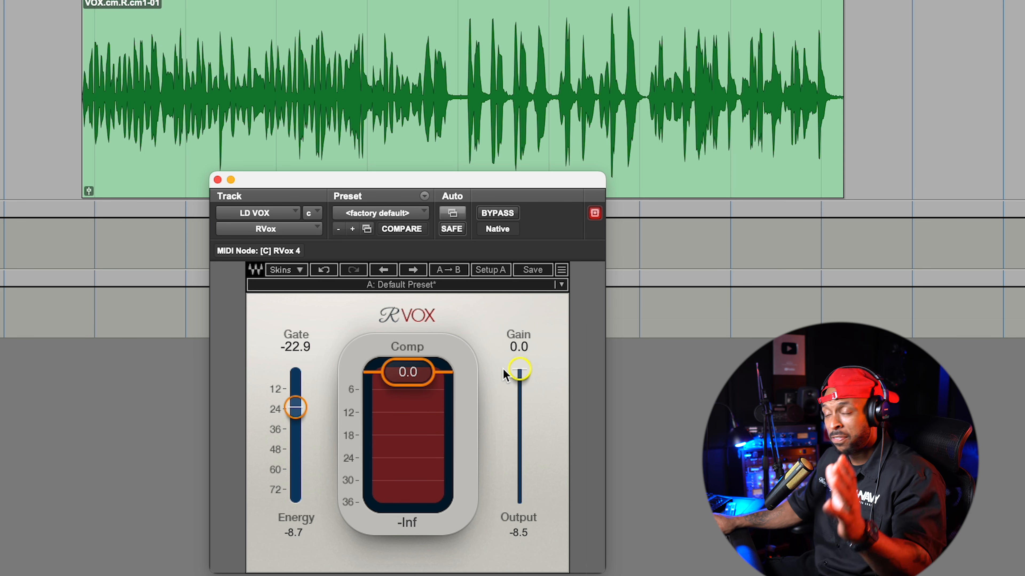
pyautogui.moveTo(393, 361)
pyautogui.mouseDown()
pyautogui.moveTo(393, 395)
pyautogui.moveTo(393, 362)
pyautogui.mouseUp()
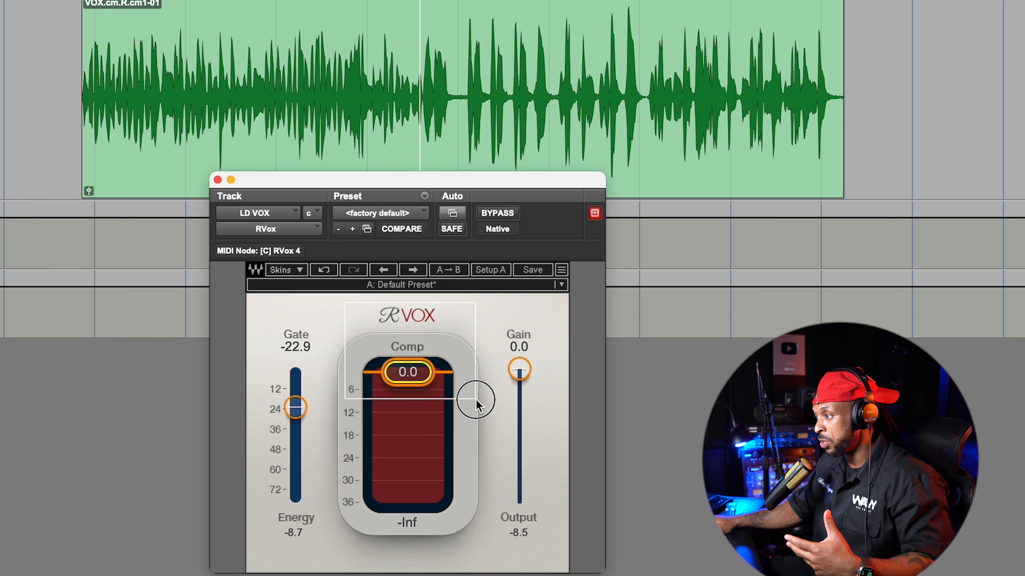
pyautogui.moveTo(360, 334); pyautogui.dragTo(423, 360)
pyautogui.moveTo(336, 312); pyautogui.dragTo(491, 407)
pyautogui.moveTo(417, 386); pyautogui.dragTo(418, 412)
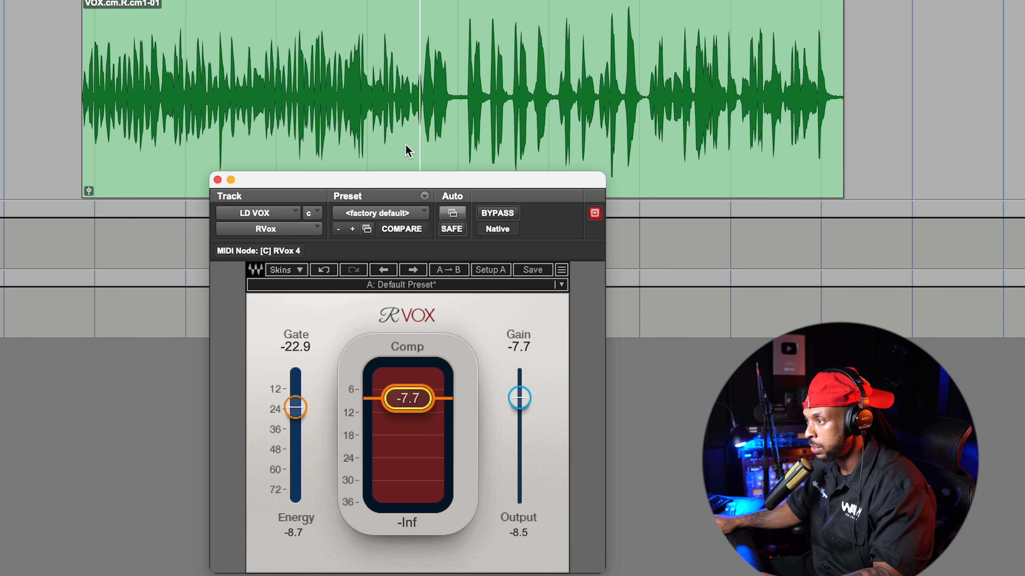
# Set the RVox gate to -25.1 and the compression to -8.3 while listening to the lead vocal.
pyautogui.moveTo(296, 408); pyautogui.dragTo(296, 421)
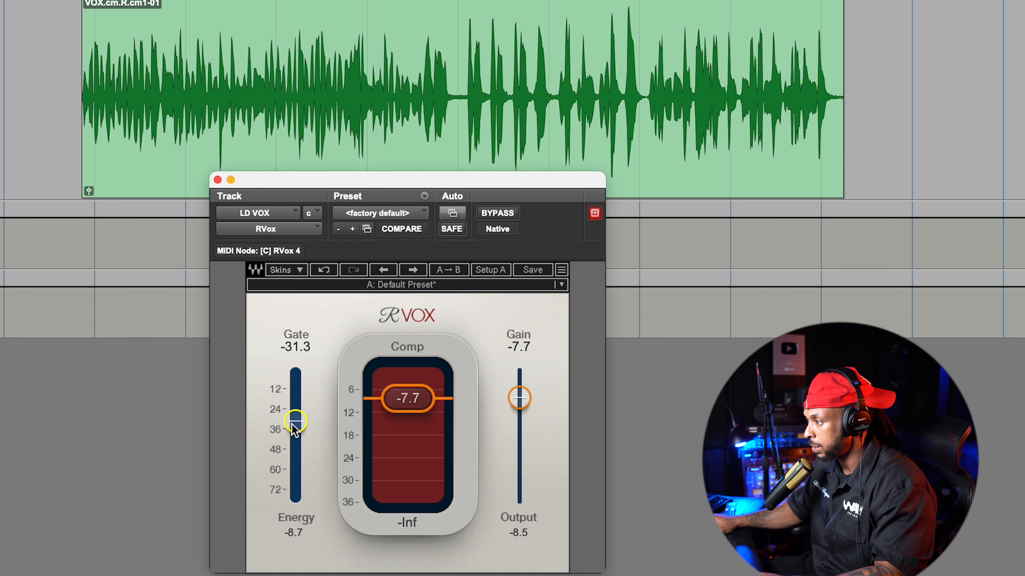
pyautogui.press('space')
pyautogui.moveTo(304, 401); pyautogui.dragTo(303, 392)
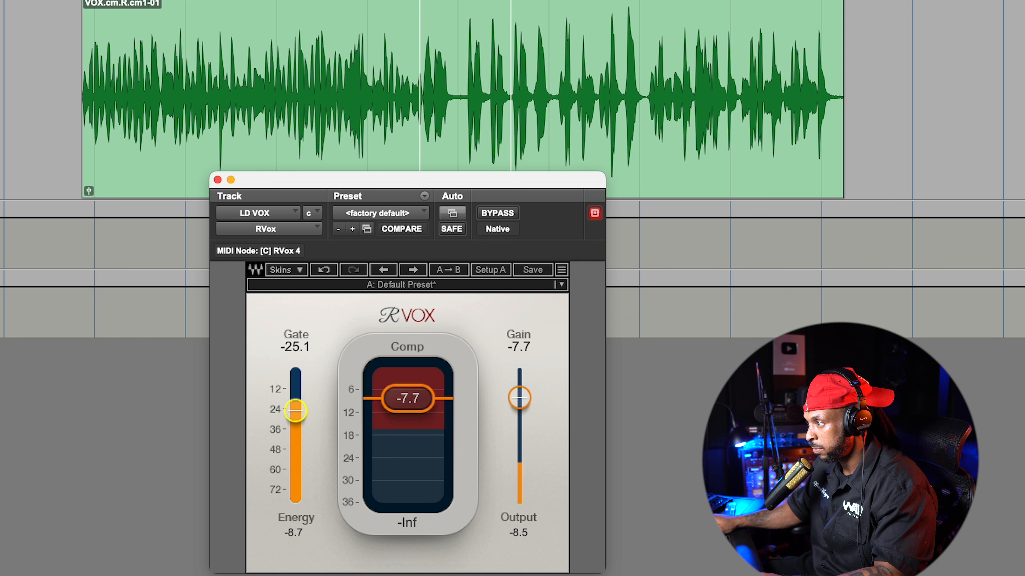
pyautogui.moveTo(415, 406); pyautogui.dragTo(414, 407)
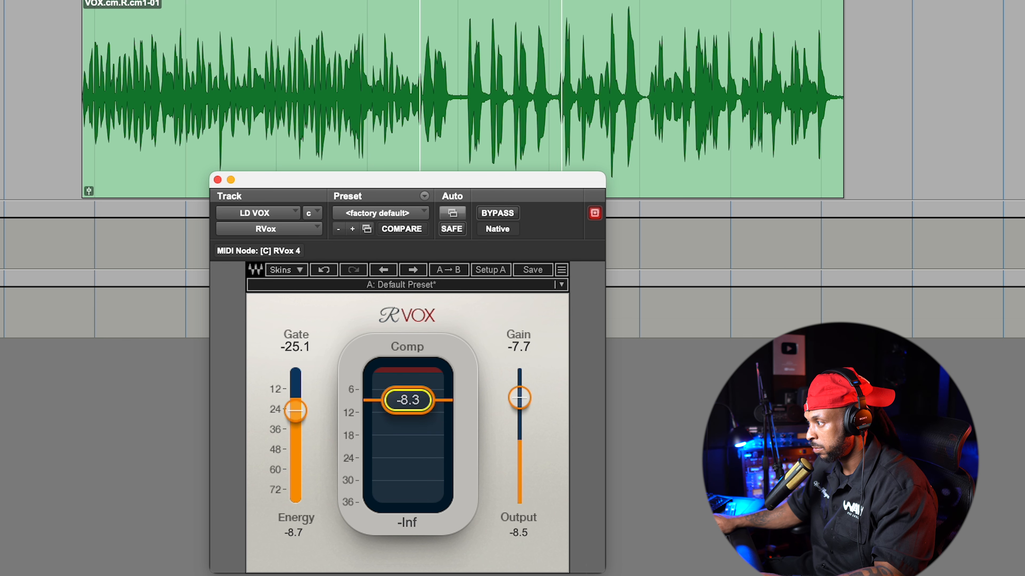
# Select the whole lead vocal clip and reset the RVox compression and gain to 0.0.
pyautogui.press('super+a')
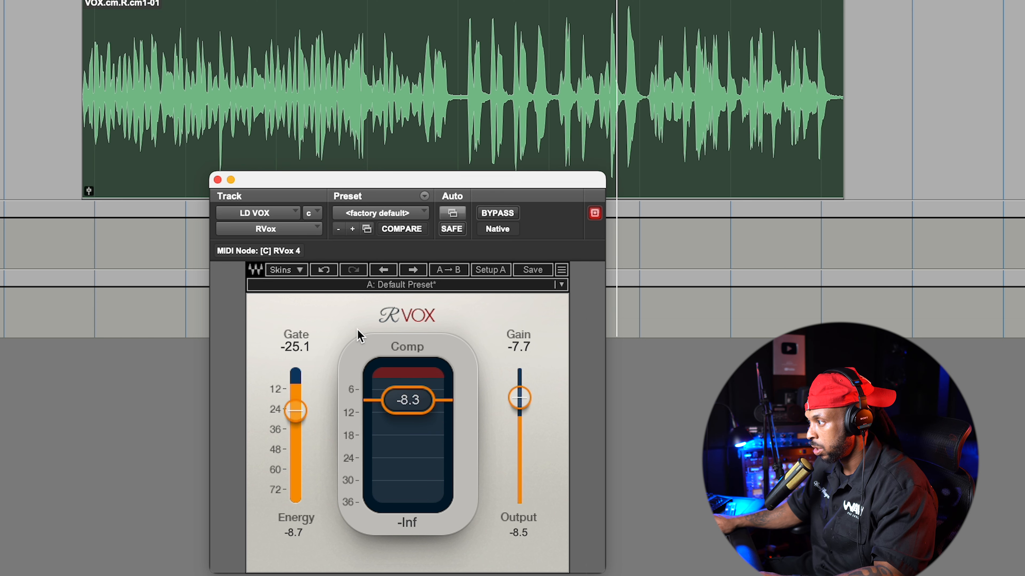
pyautogui.keyDown('alt'); pyautogui.click(400, 399); pyautogui.keyUp('alt')
pyautogui.keyDown('alt'); pyautogui.click(519, 398); pyautogui.keyUp('alt')
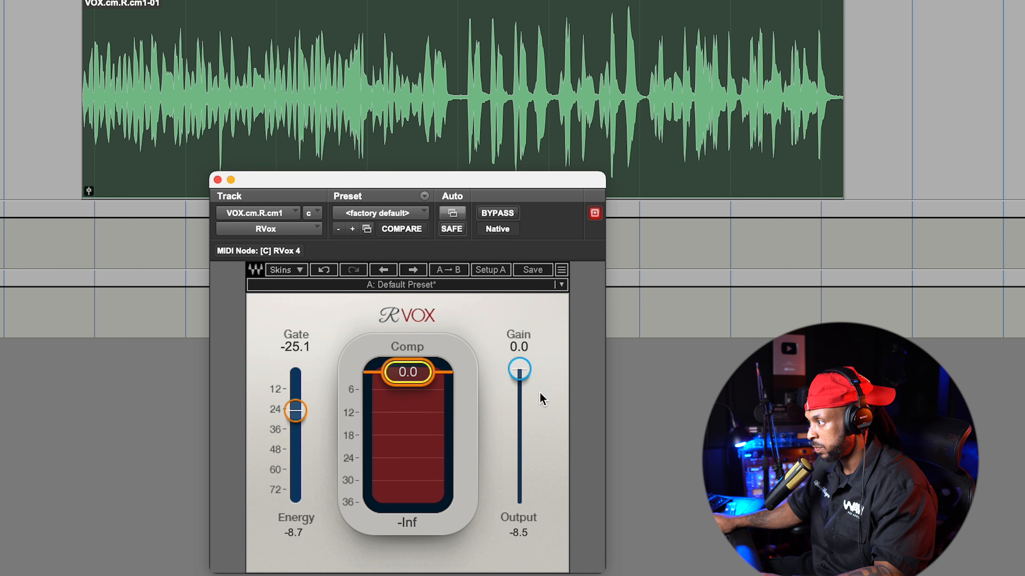
# Set the RVox compression to -11.3 and balance the gain at -3.9 while the vocal plays.
pyautogui.moveTo(416, 385); pyautogui.dragTo(416, 422)
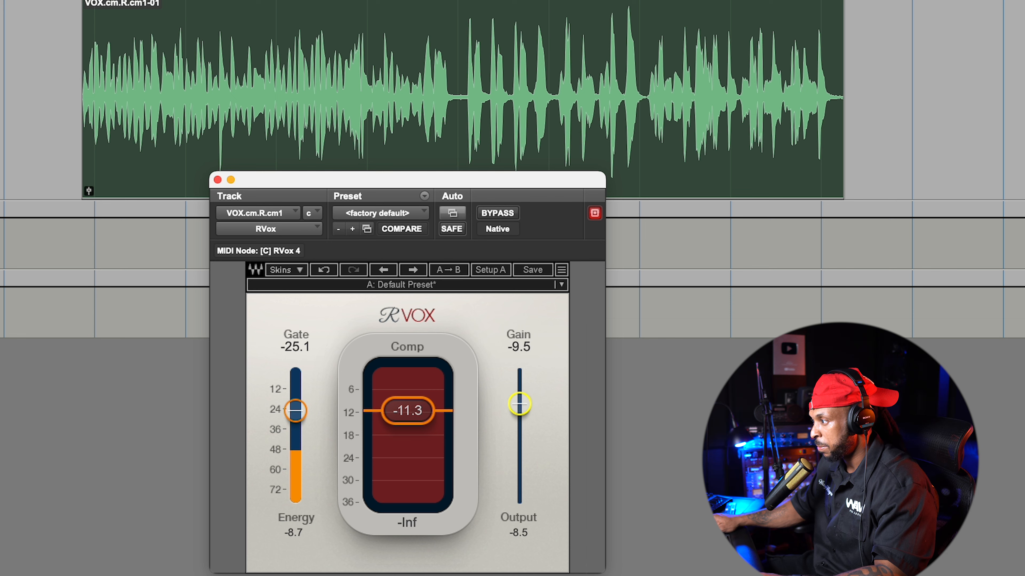
pyautogui.moveTo(520, 395); pyautogui.dragTo(520, 386)
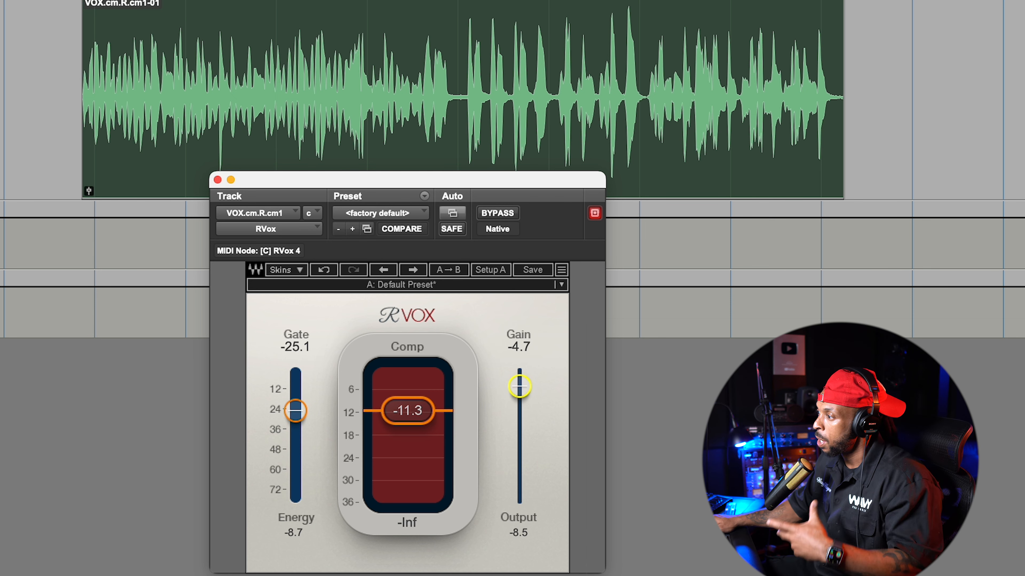
pyautogui.press('space')
pyautogui.moveTo(519, 387); pyautogui.dragTo(519, 382)
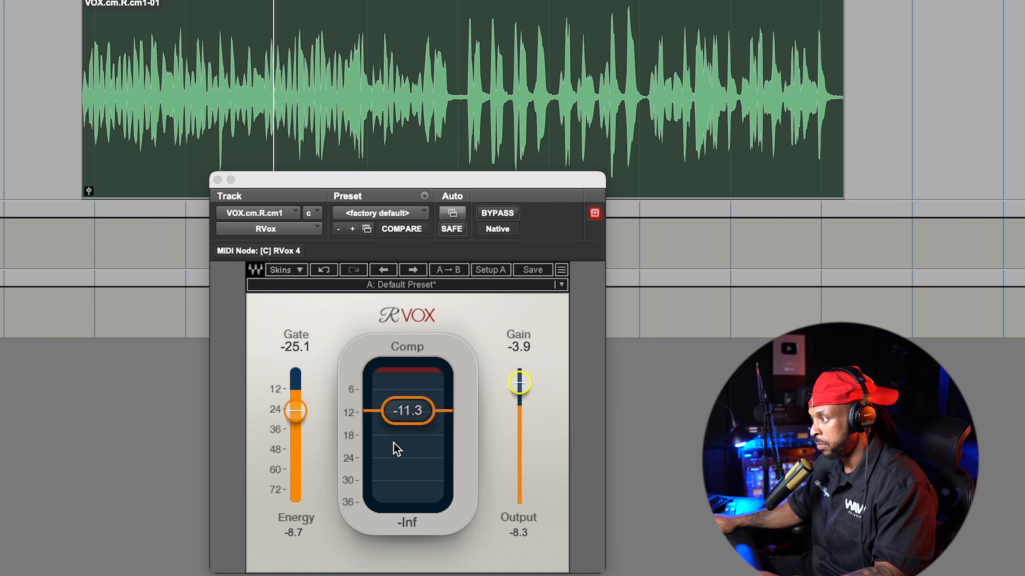
pyautogui.moveTo(425, 418); pyautogui.dragTo(427, 416)
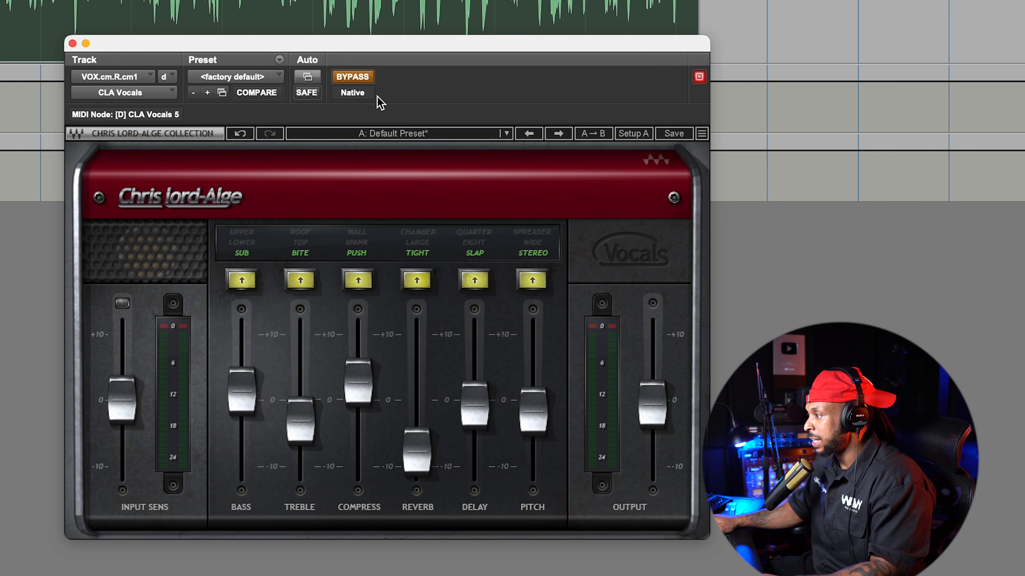
# Load the Full Reset preset in CLA Vocals, and try the Upper bass mode before returning to Sub.
pyautogui.click(355, 77)
pyautogui.click(397, 136)
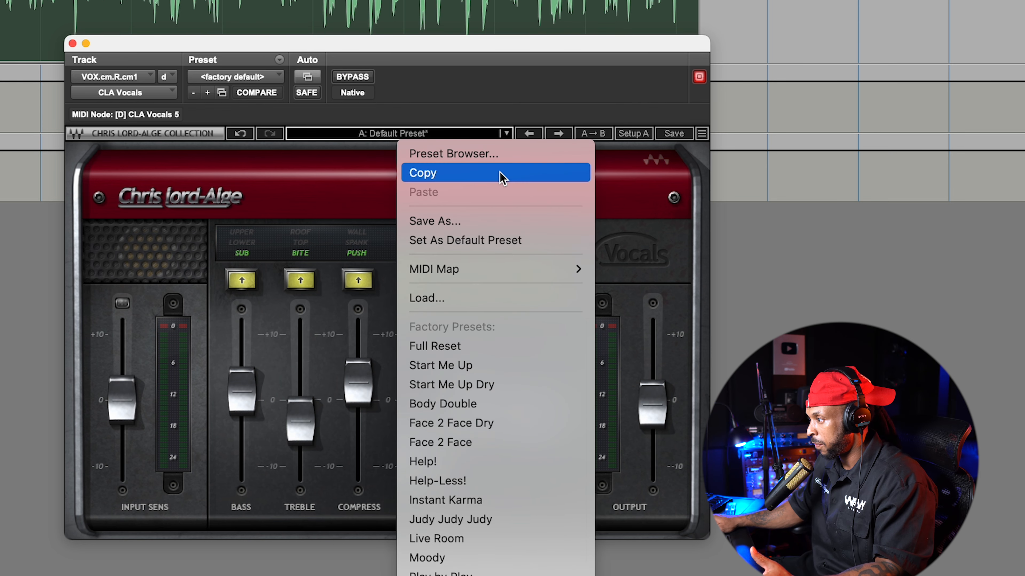
pyautogui.click(530, 344)
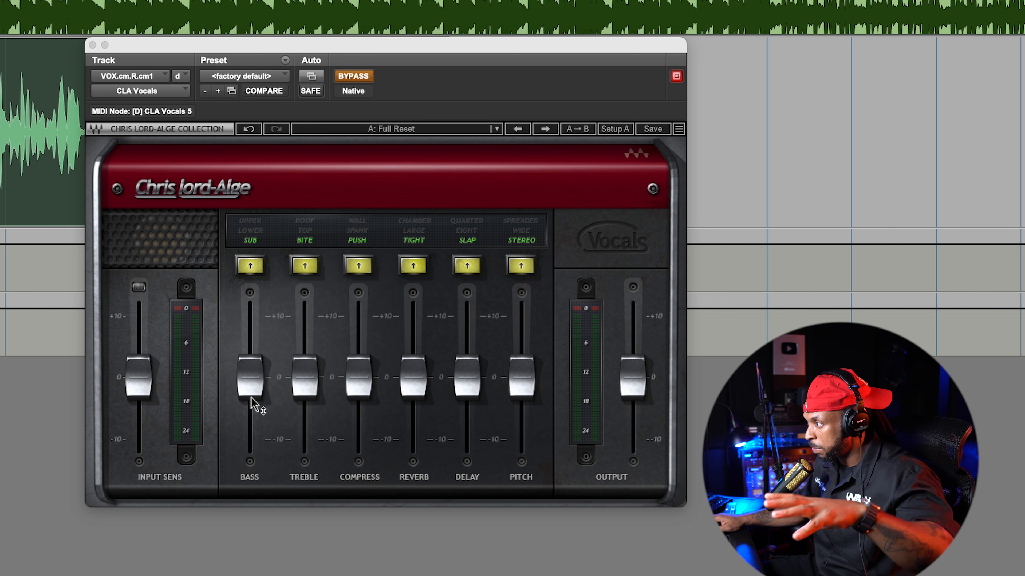
pyautogui.click(252, 232)
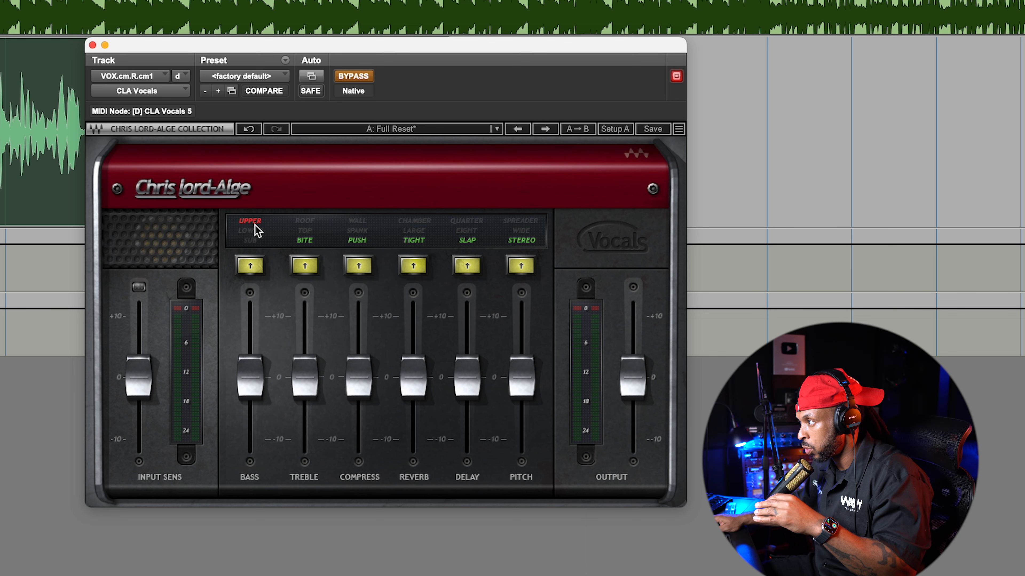
pyautogui.click(258, 242)
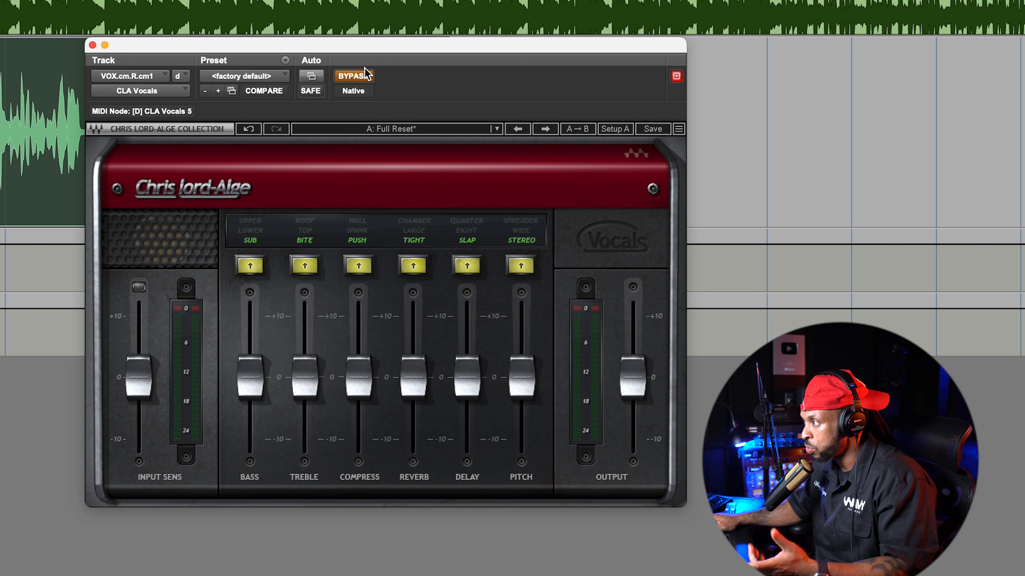
# With CLA Vocals out of bypass, lower the reverb to about -10 and set the delay mode to Eight.
pyautogui.click(368, 76)
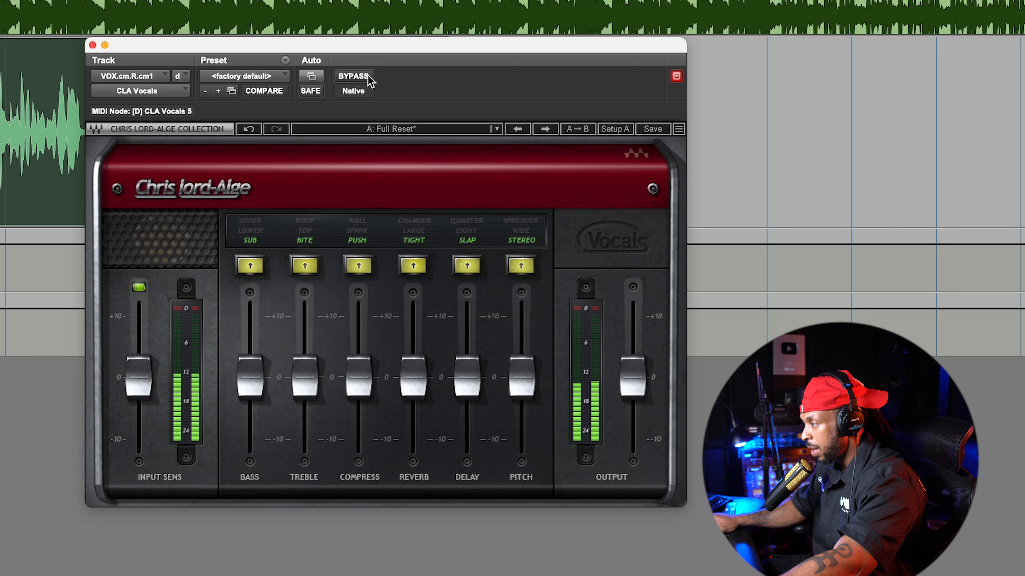
pyautogui.moveTo(426, 361); pyautogui.dragTo(423, 441)
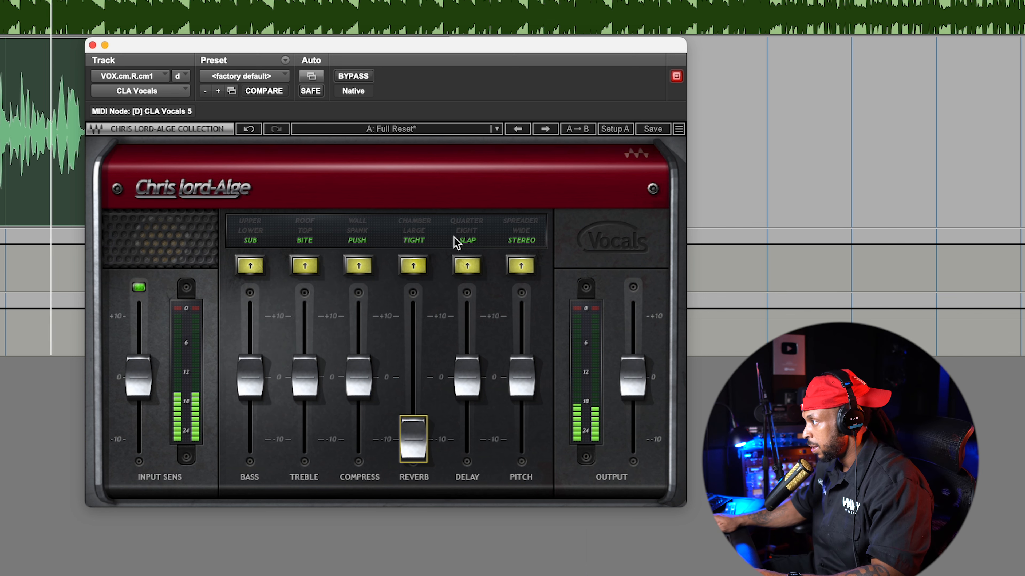
pyautogui.click(473, 230)
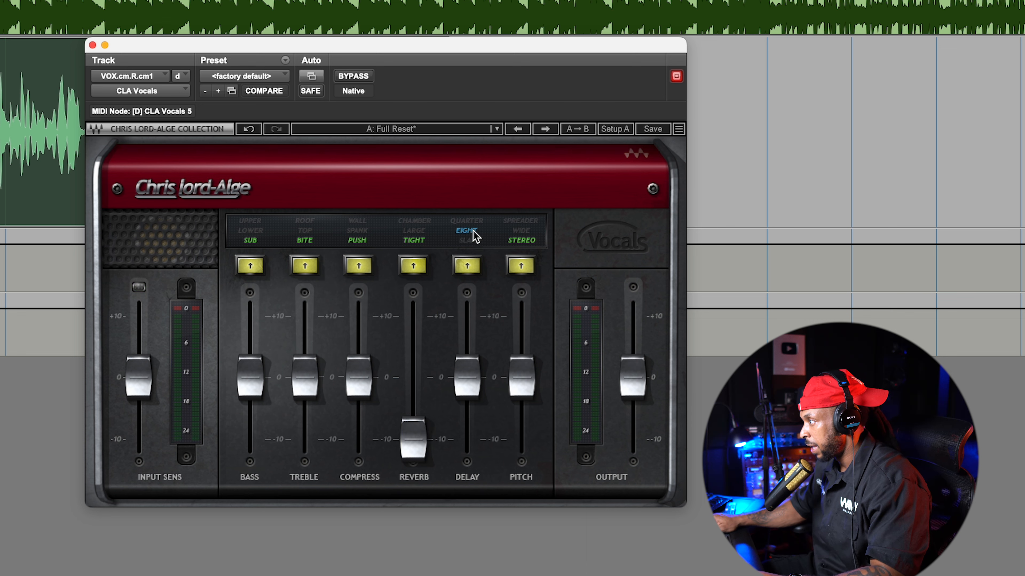
# While the vocal plays, try the CLA Vocals delay at 2.0, settle it at about -1, and lower the pitch to -1.6.
pyautogui.moveTo(466, 377)
pyautogui.mouseDown()
pyautogui.moveTo(467, 316)
pyautogui.moveTo(467, 365)
pyautogui.mouseUp()
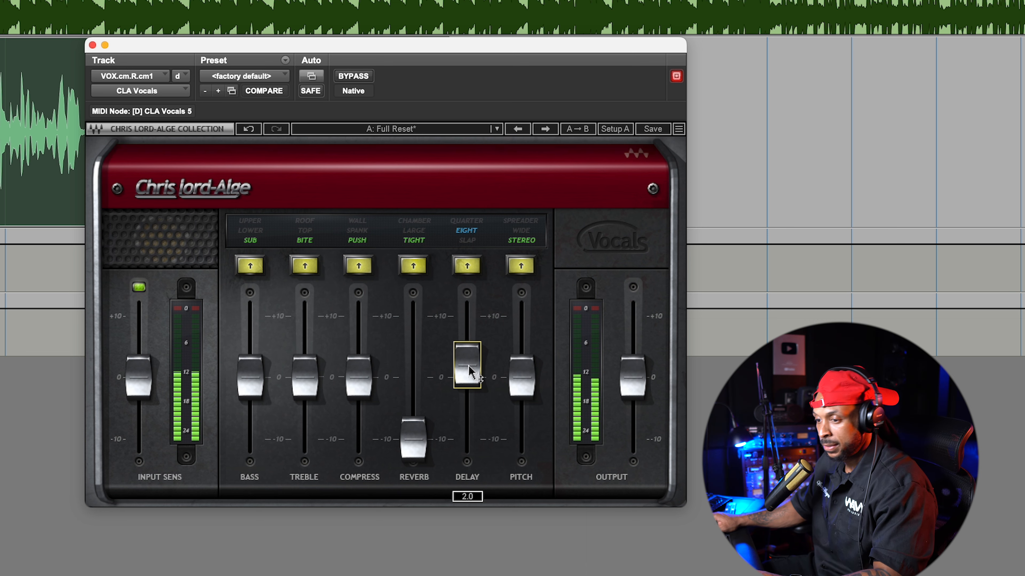
pyautogui.moveTo(467, 365); pyautogui.dragTo(522, 387)
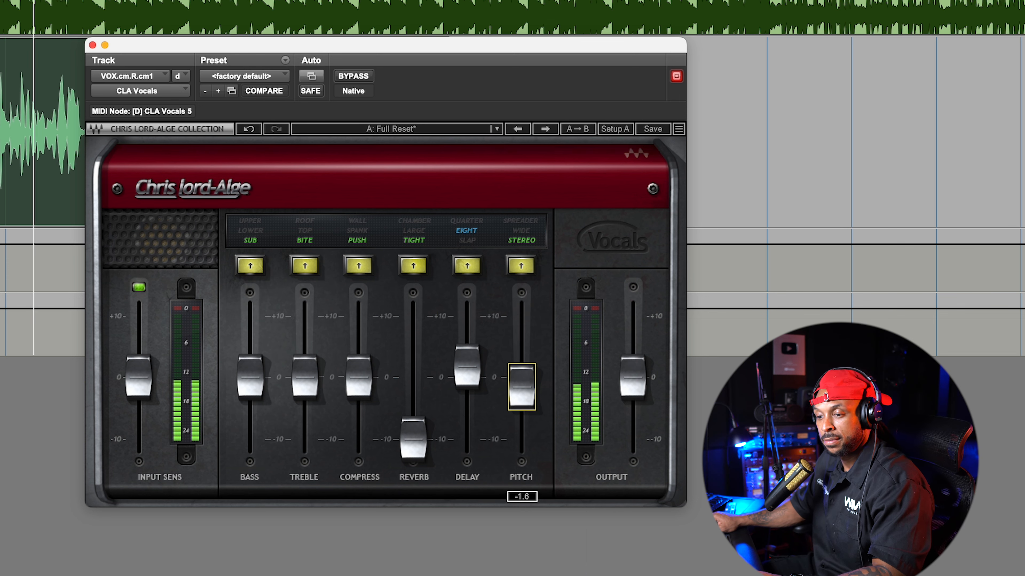
pyautogui.moveTo(467, 365); pyautogui.dragTo(466, 382)
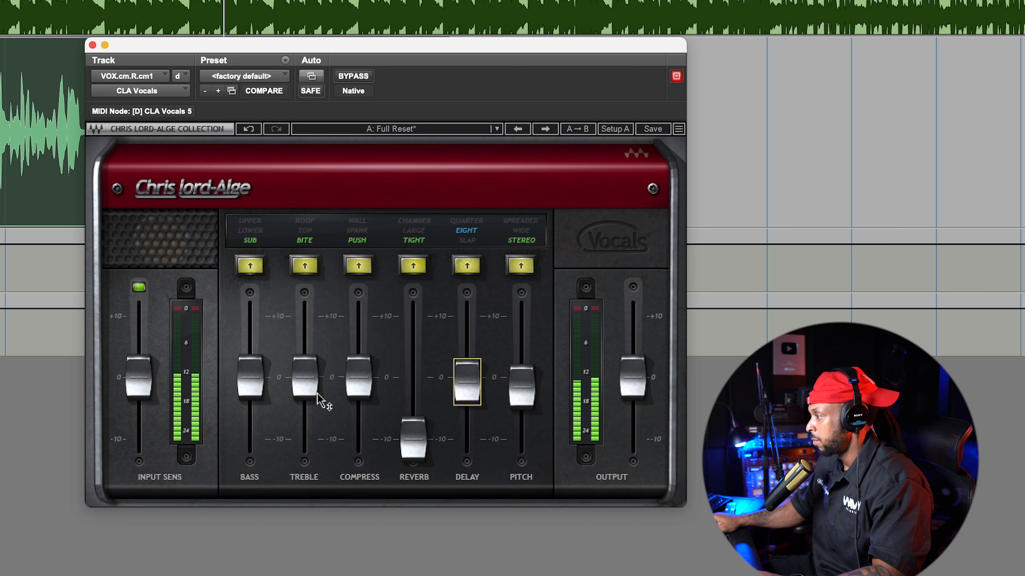
# Set the compress level to 0.2 and the treble level to 1.2 during playback, and stop the vocal.
pyautogui.moveTo(355, 388); pyautogui.dragTo(355, 386)
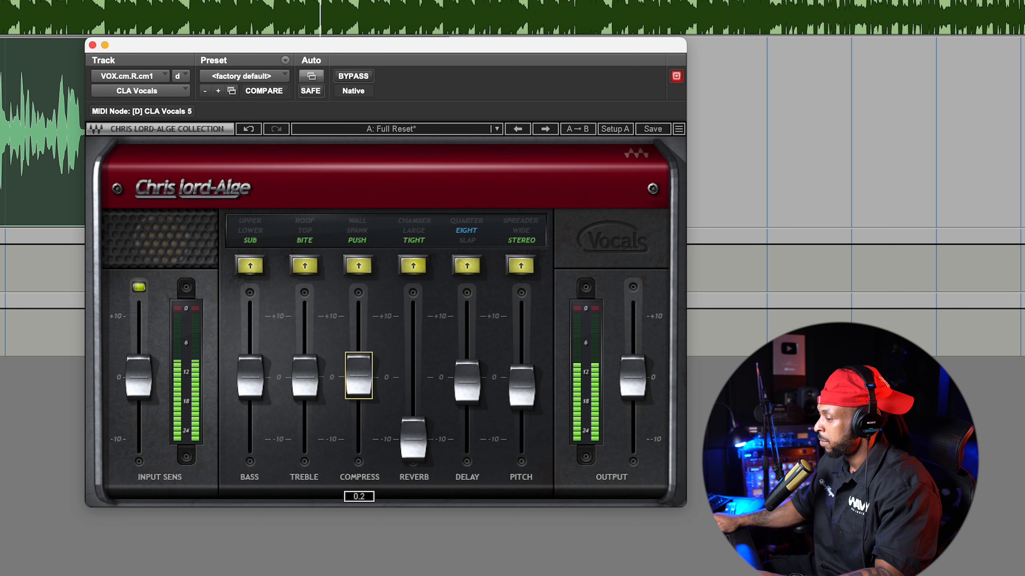
pyautogui.moveTo(355, 386); pyautogui.dragTo(304, 372)
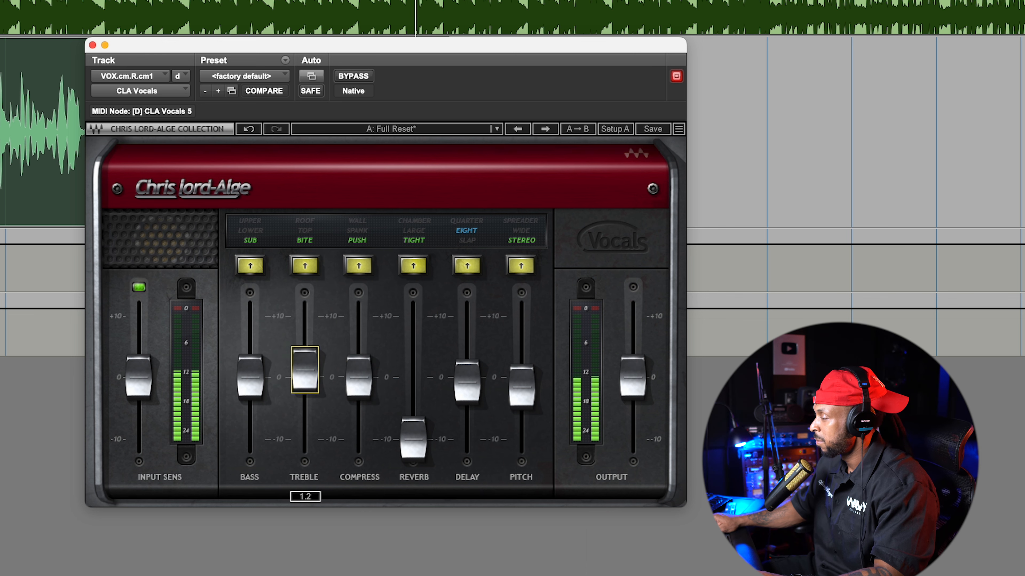
pyautogui.press('space')
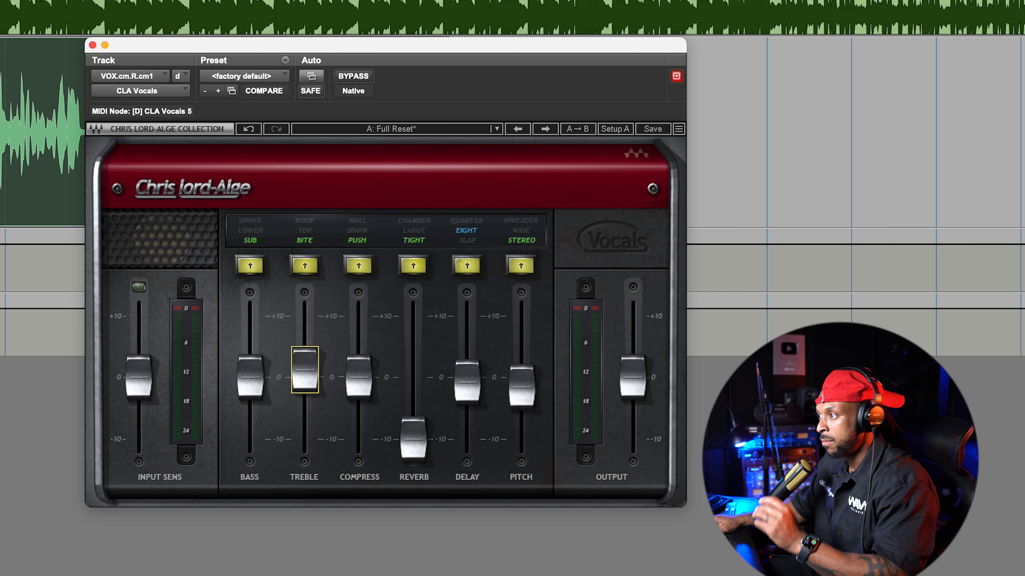
# Play the vocal, switch the bass mode to Lower, and sweep the bass level before settling it at about 1.
pyautogui.press('space')
pyautogui.moveTo(238, 401); pyautogui.dragTo(241, 292)
pyautogui.click(250, 230)
pyautogui.moveTo(250, 343); pyautogui.dragTo(305, 369)
pyautogui.click(250, 370)
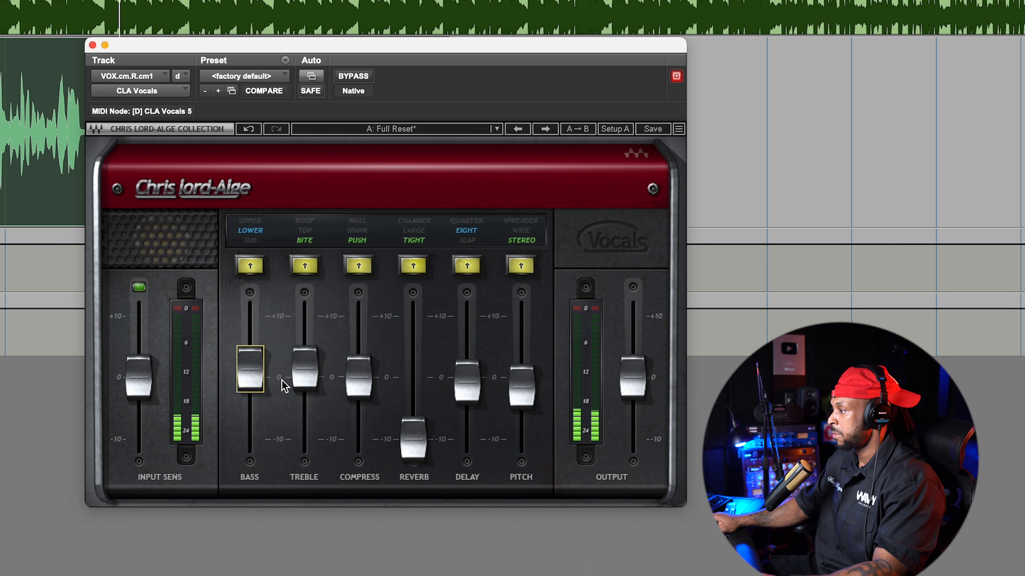
pyautogui.moveTo(250, 370); pyautogui.dragTo(250, 373)
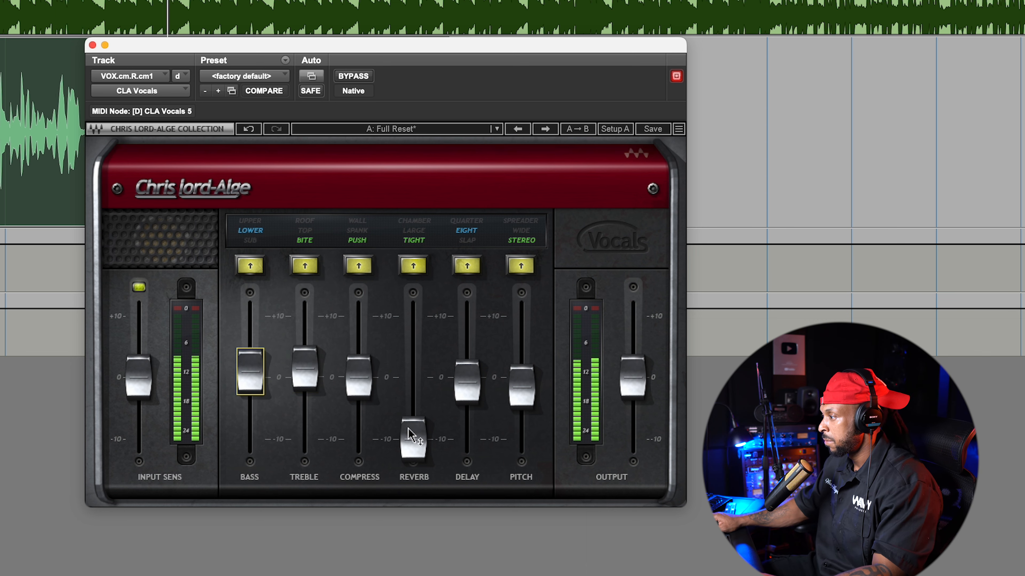
# Raise the reverb to about -6 and fine-tune the treble to 1.0 while checking the compress level.
pyautogui.click(413, 438)
pyautogui.moveTo(413, 438); pyautogui.dragTo(413, 412)
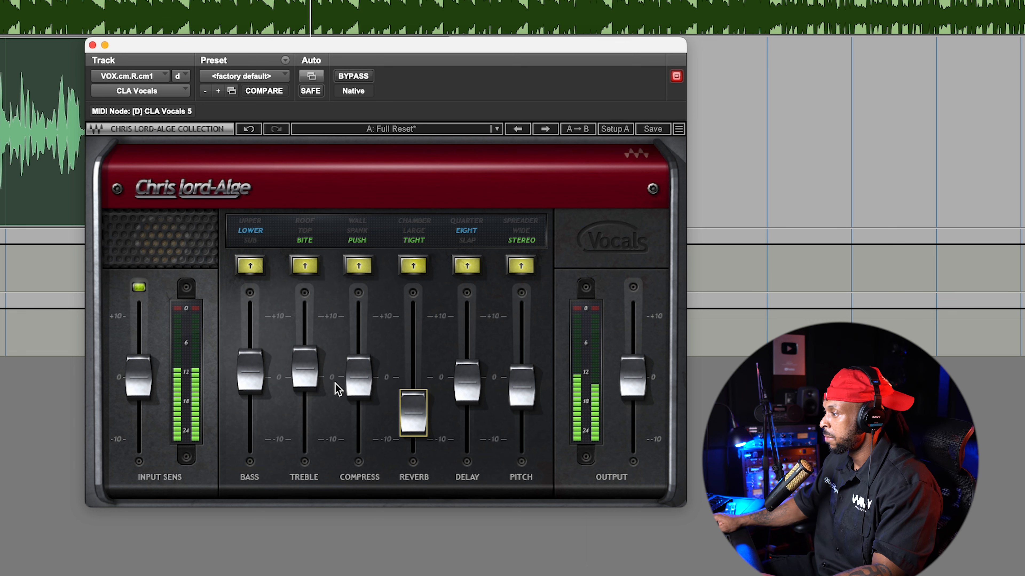
pyautogui.moveTo(309, 389); pyautogui.dragTo(309, 392)
pyautogui.moveTo(413, 413); pyautogui.dragTo(413, 412)
pyautogui.click(305, 382)
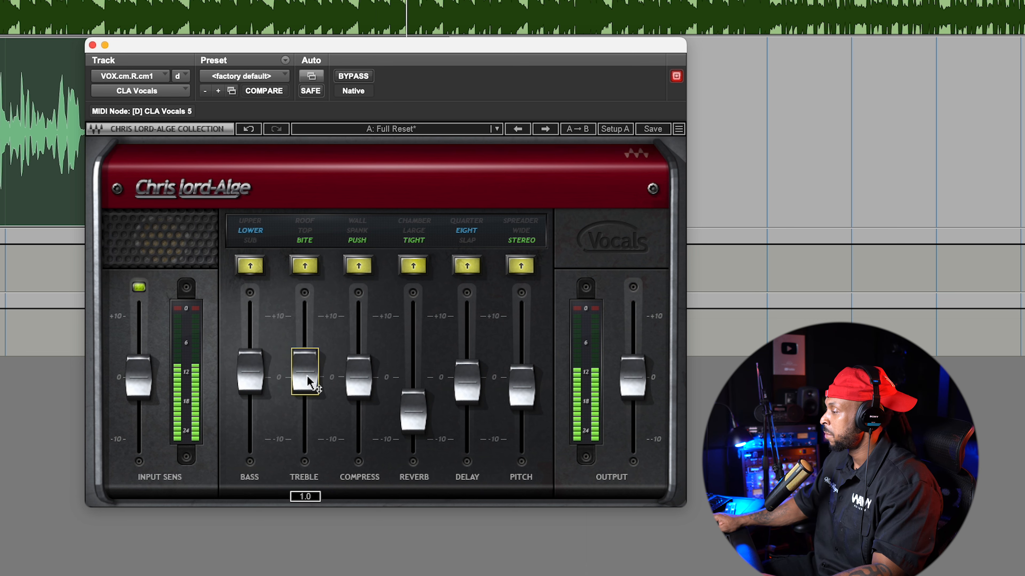
pyautogui.click(359, 388)
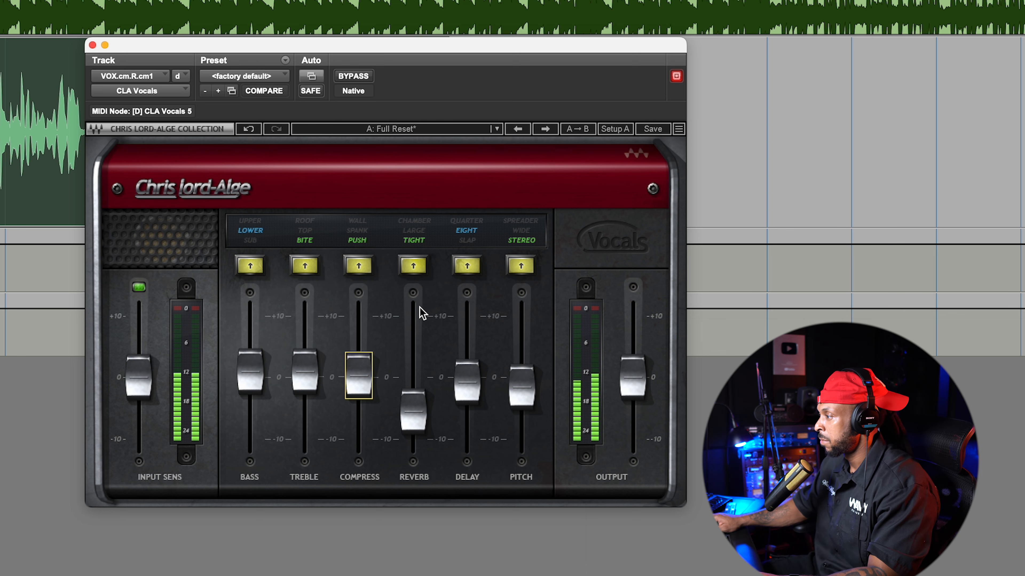
# Stop playback, bypass CLA Vocals, and play the vocal to hear it without the effect.
pyautogui.press('space')
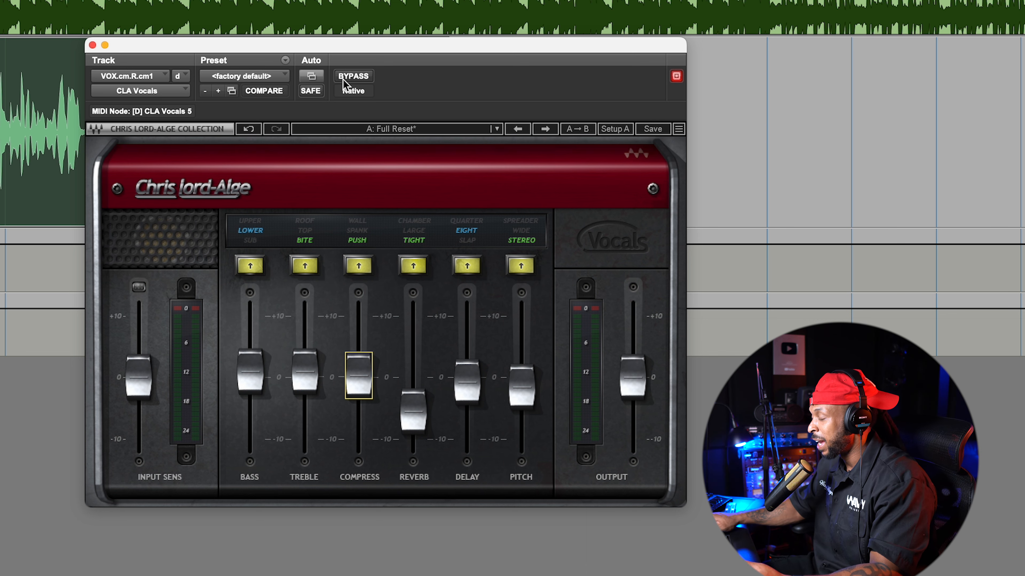
pyautogui.click(352, 79)
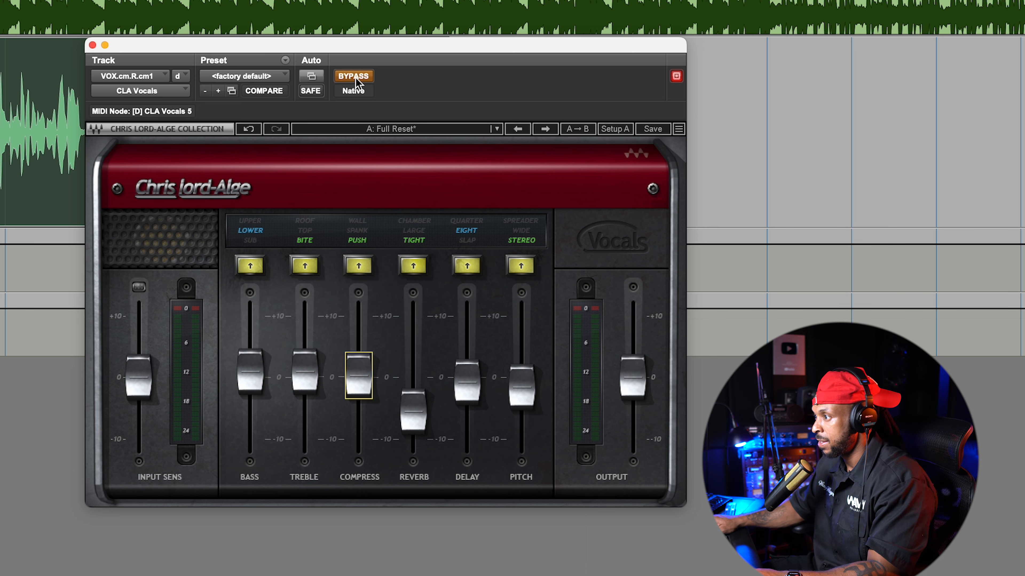
pyautogui.press('space')
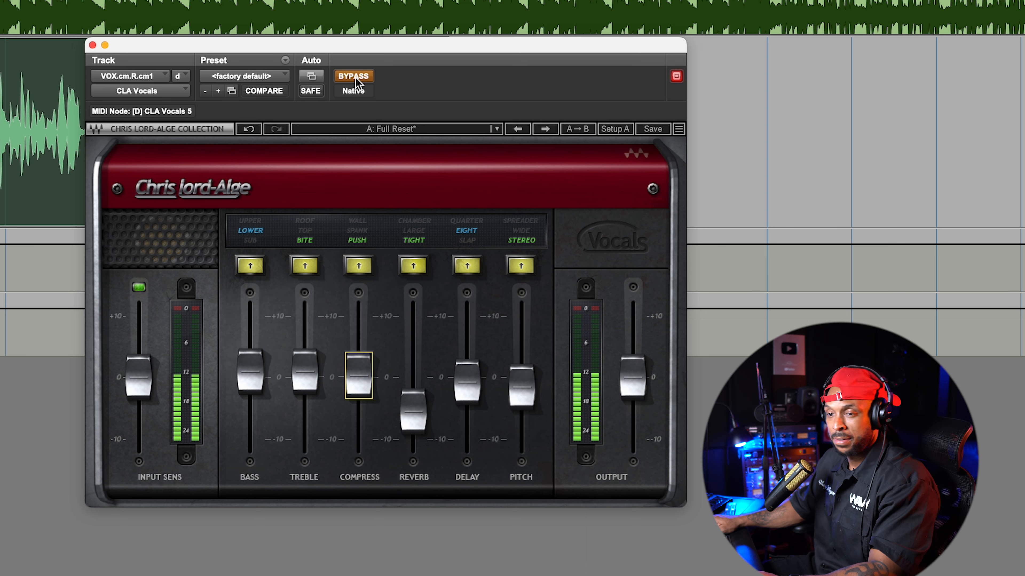